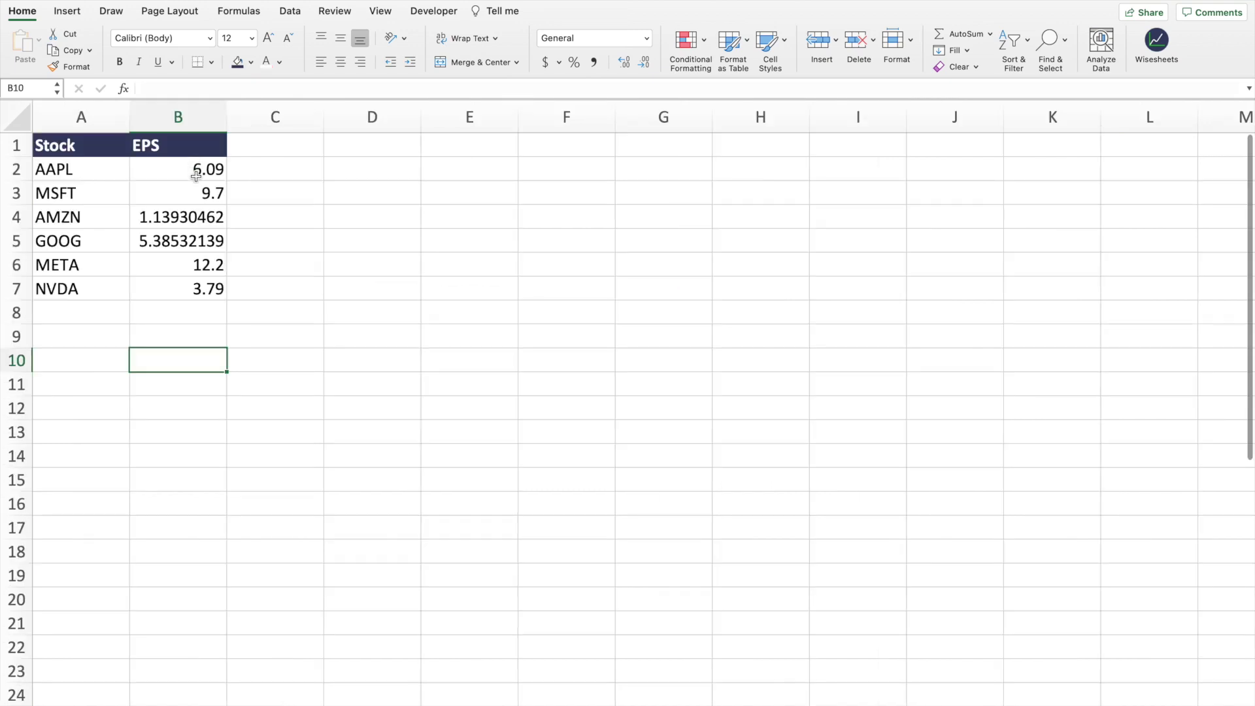
Step: Apply the comma number style to the EPS values in B2:B7
left_click_drag(196, 175, 203, 291)
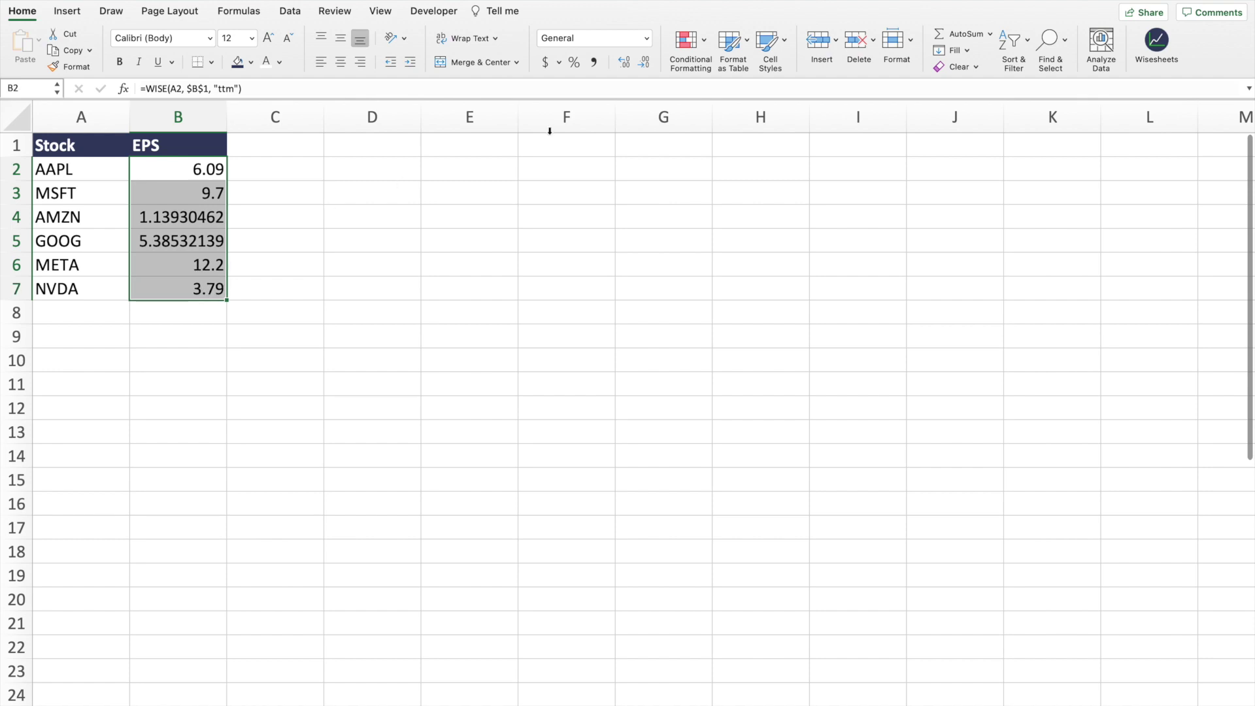
left_click(593, 61)
left_click(172, 353)
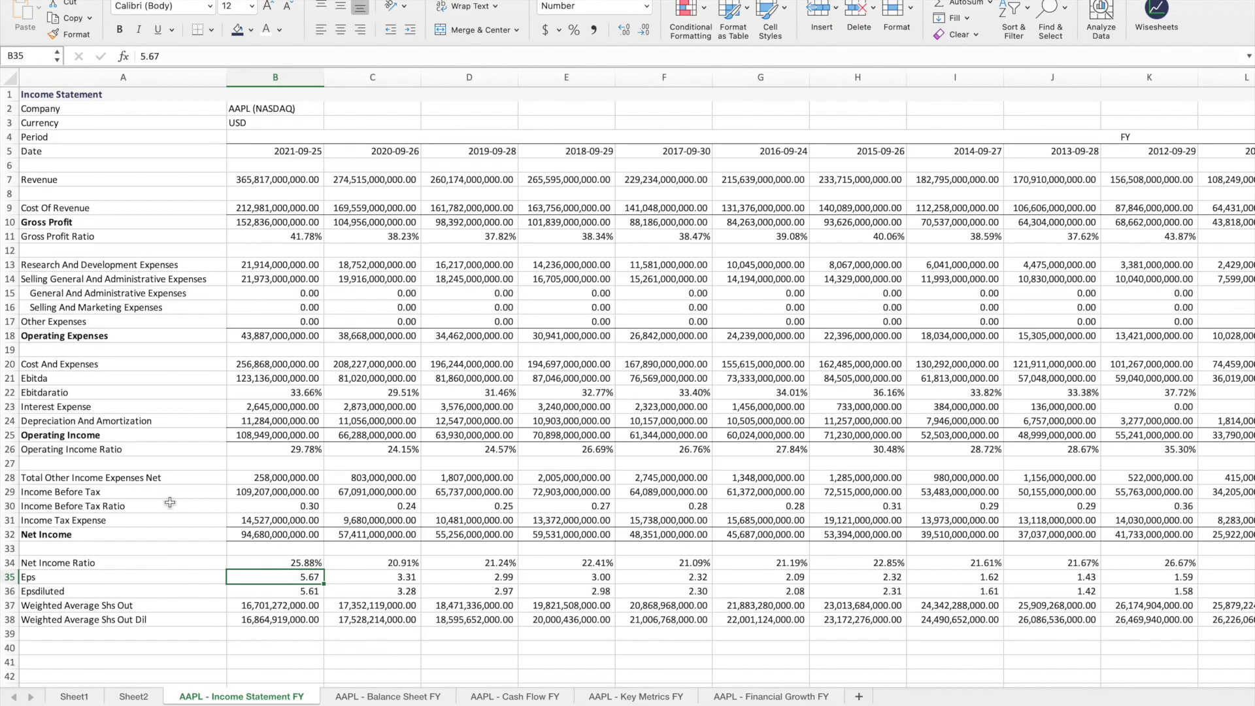
key("shift+Right")
key("shift+Right")
key("shift+Left")
key("shift+Left")
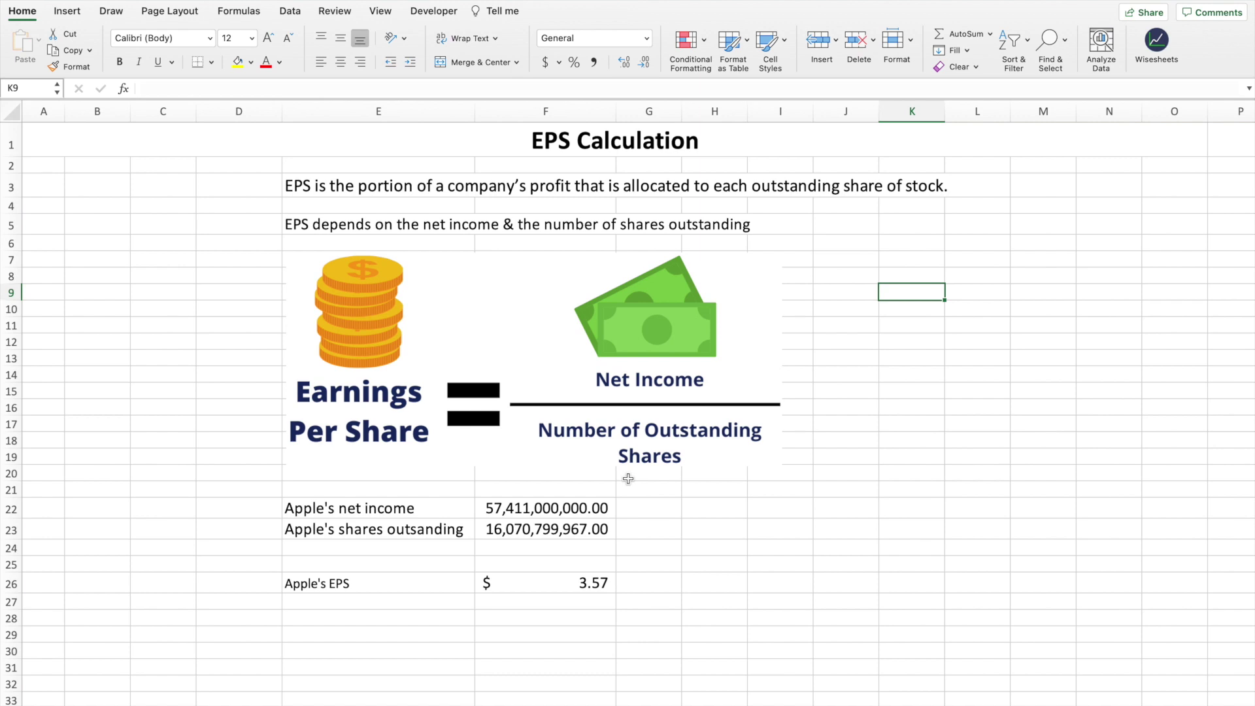
Step: Change the period in the WISE formula for Apple's net income in F22 to 2021
left_click(378, 508)
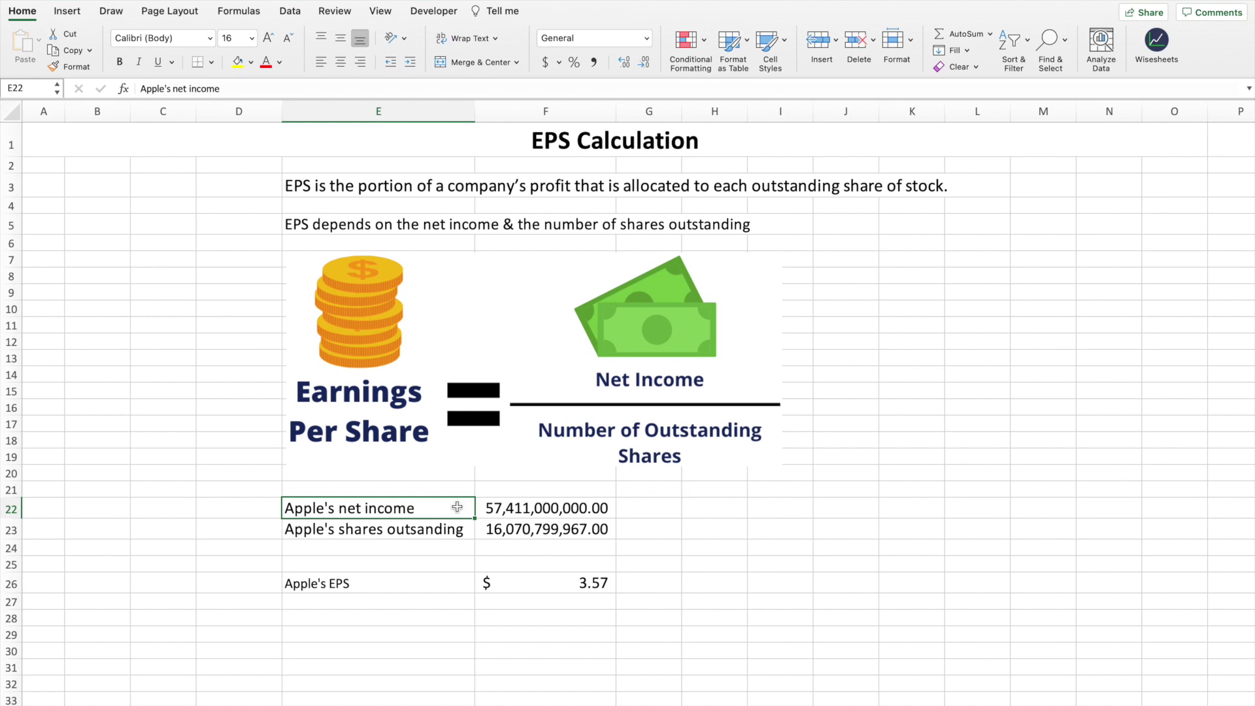
left_click(436, 526)
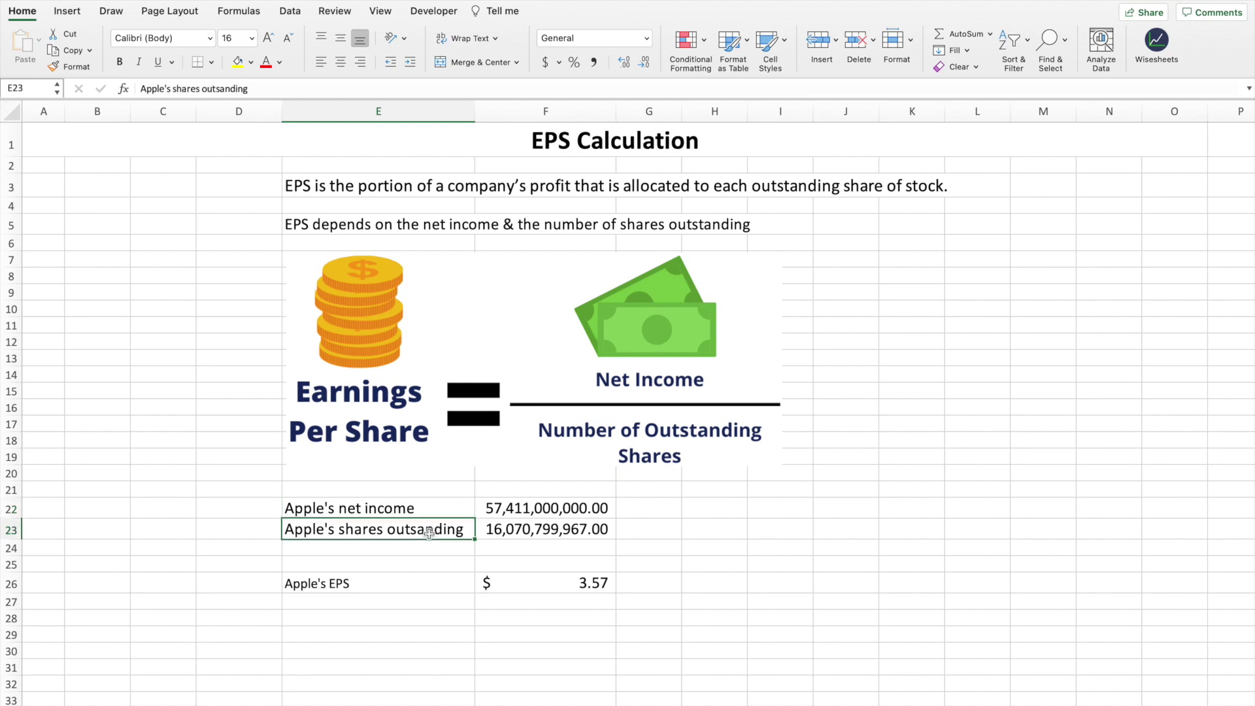
left_click(427, 508)
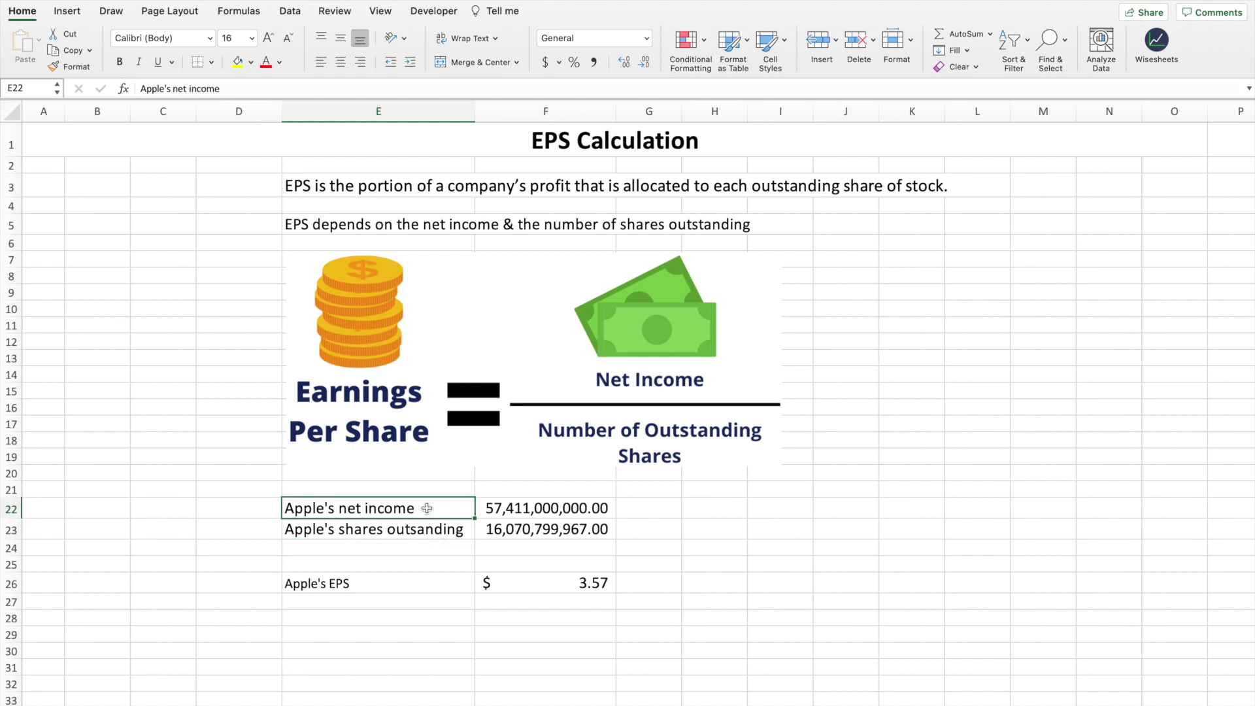
key("Right")
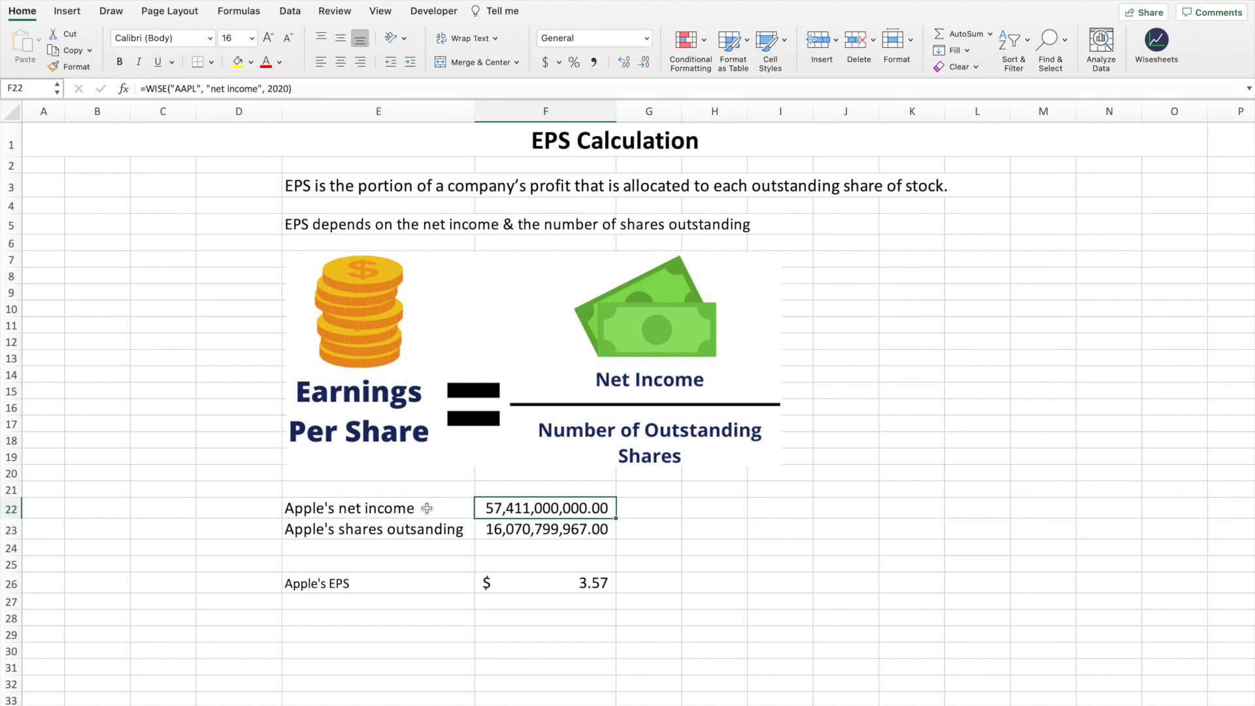
left_click(287, 88)
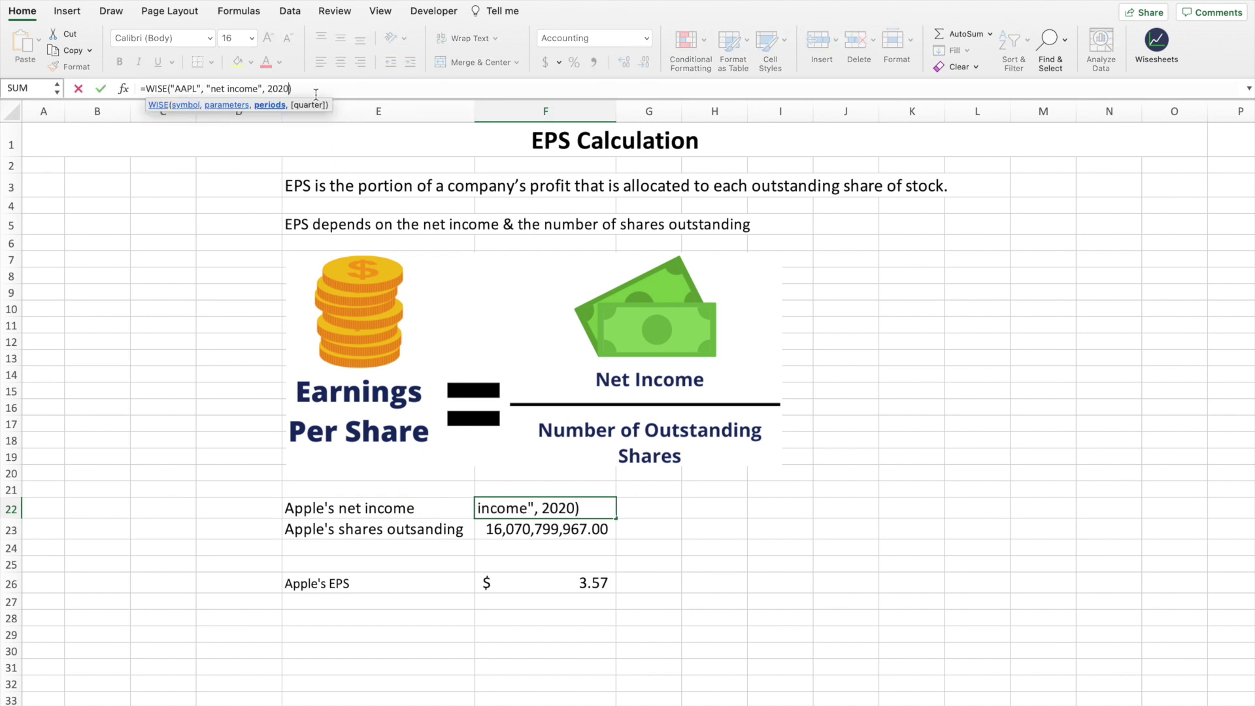
key("BackSpace")
type("1")
key("Return")
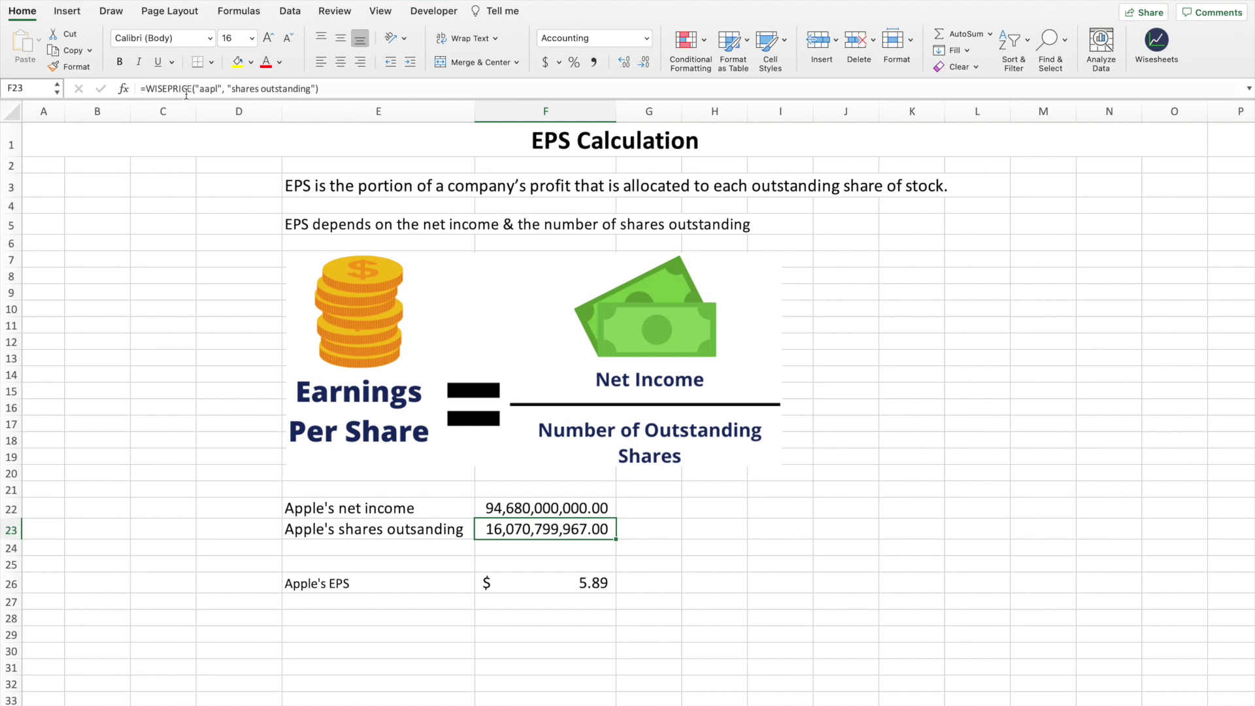
Step: Examine the formulas behind Apple's shares outstanding in F23 and Apple's EPS in F26
left_click(331, 87)
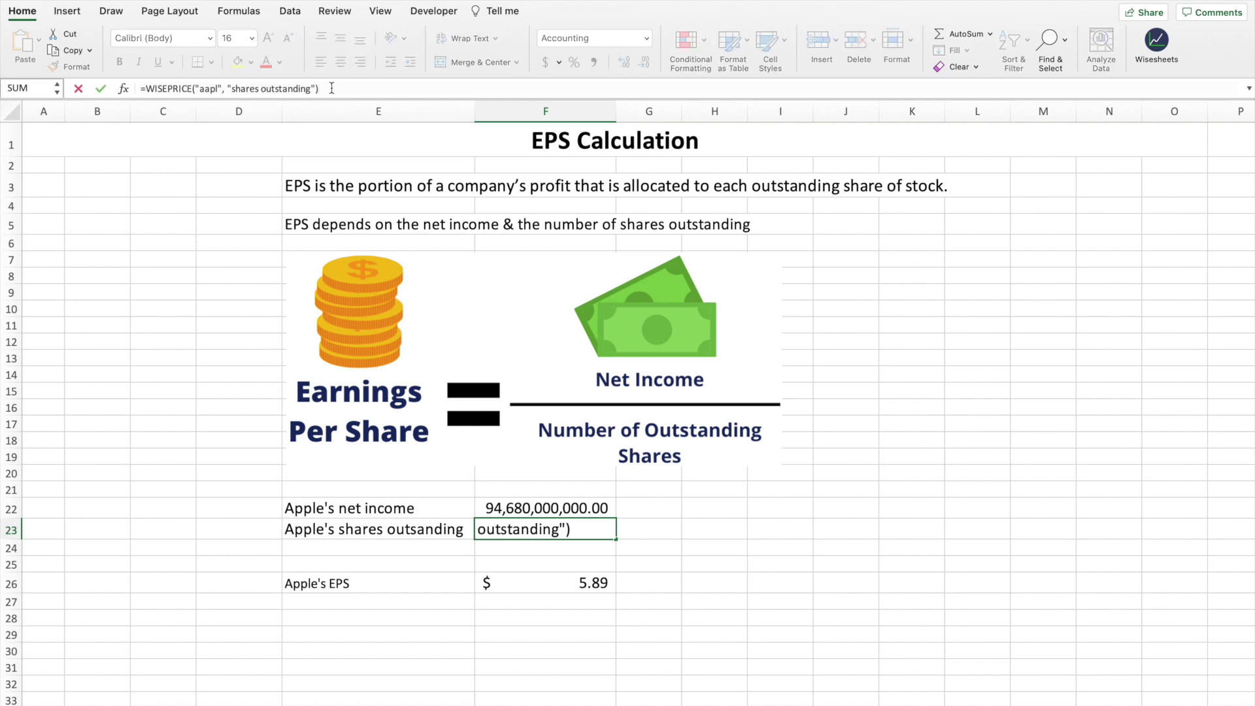
key("Return")
left_click(753, 564)
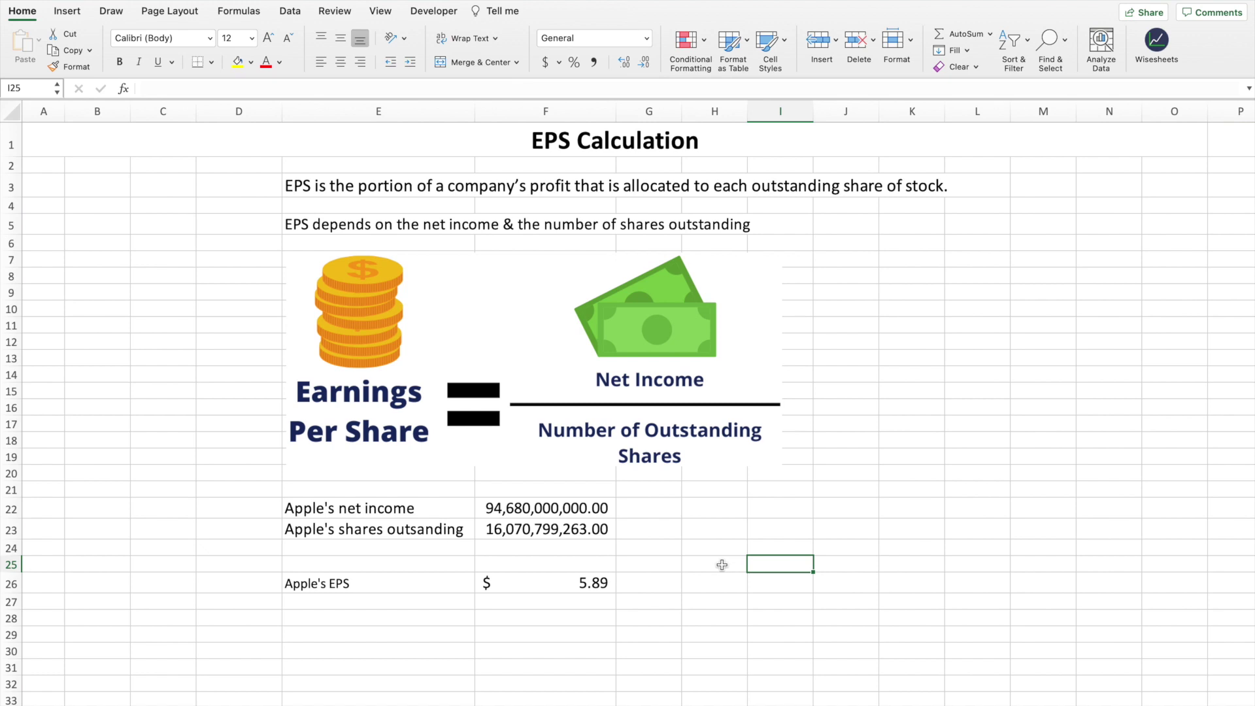
left_click(349, 586)
left_click(528, 584)
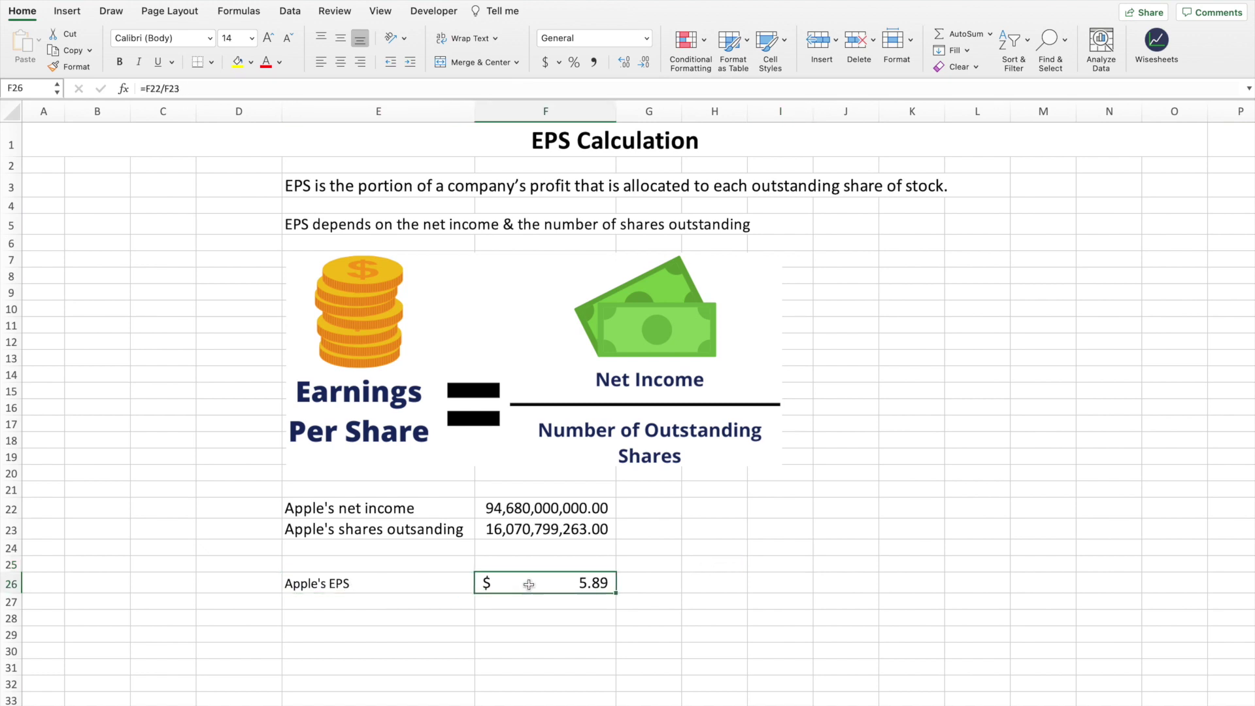
left_click(188, 84)
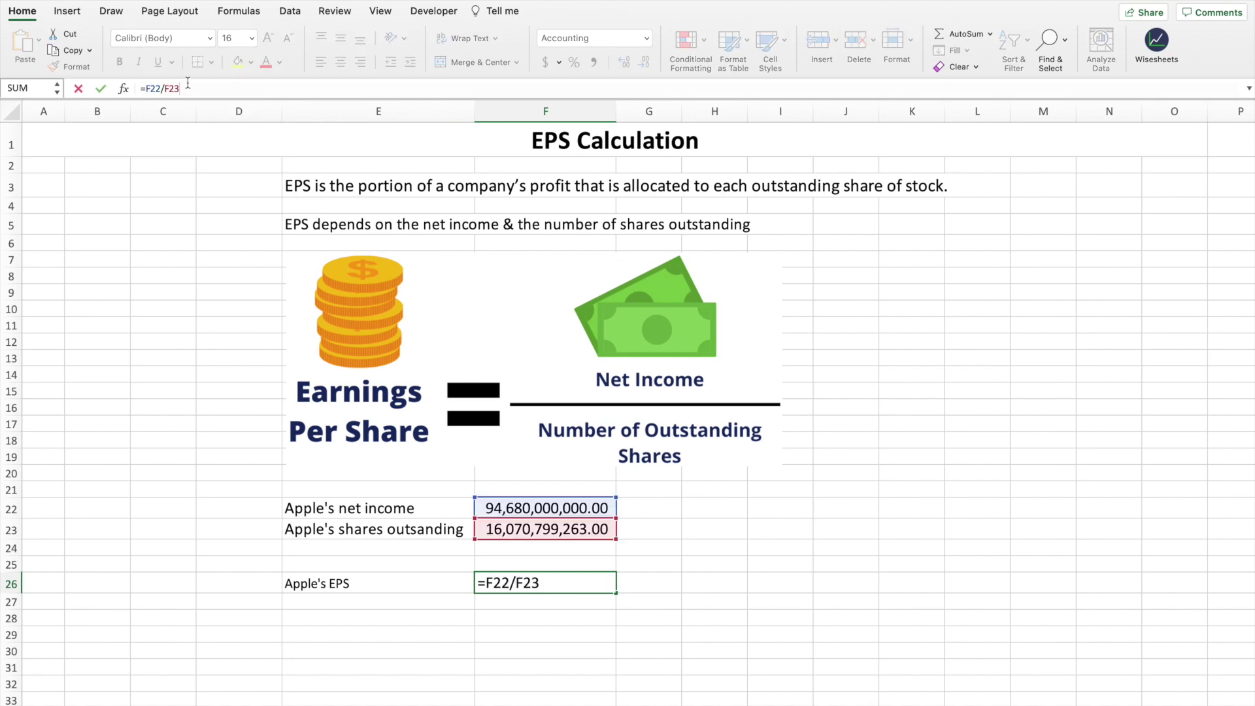
key("Return")
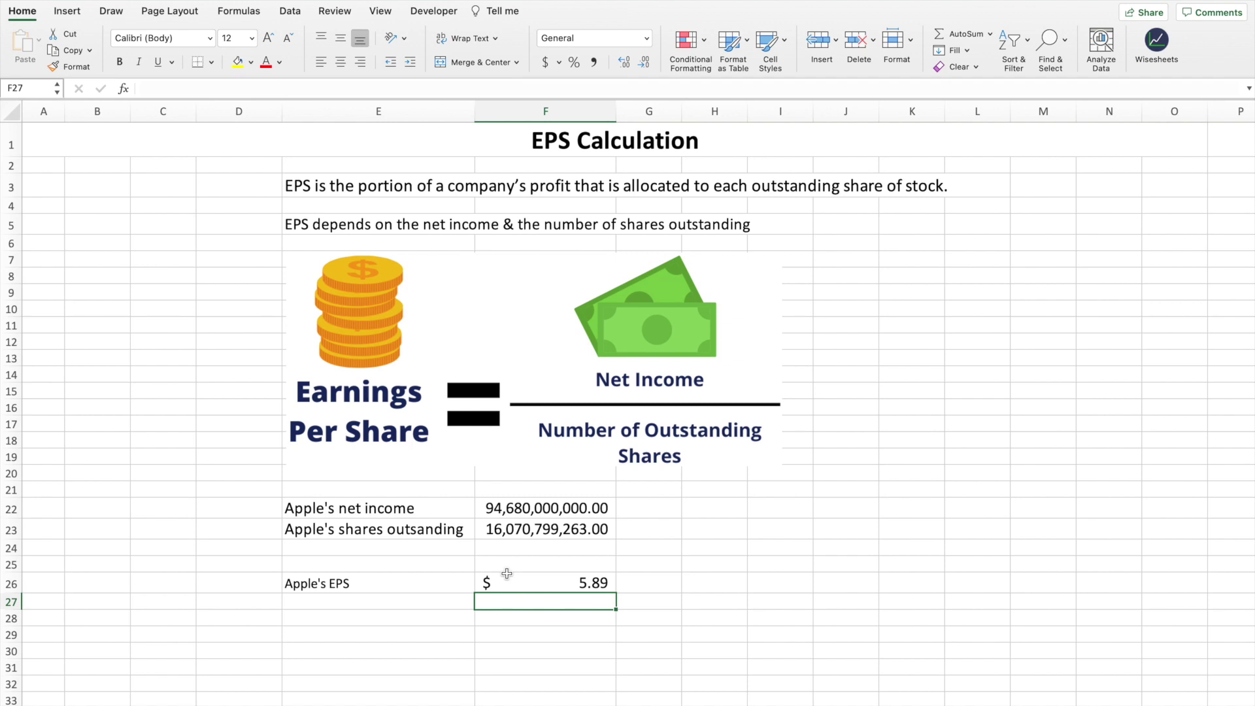
Step: Replace the year in the F22 net income formula with the last-quarter period "lq"
key("Up")
key("Up")
key("Up")
key("Up")
key("Up")
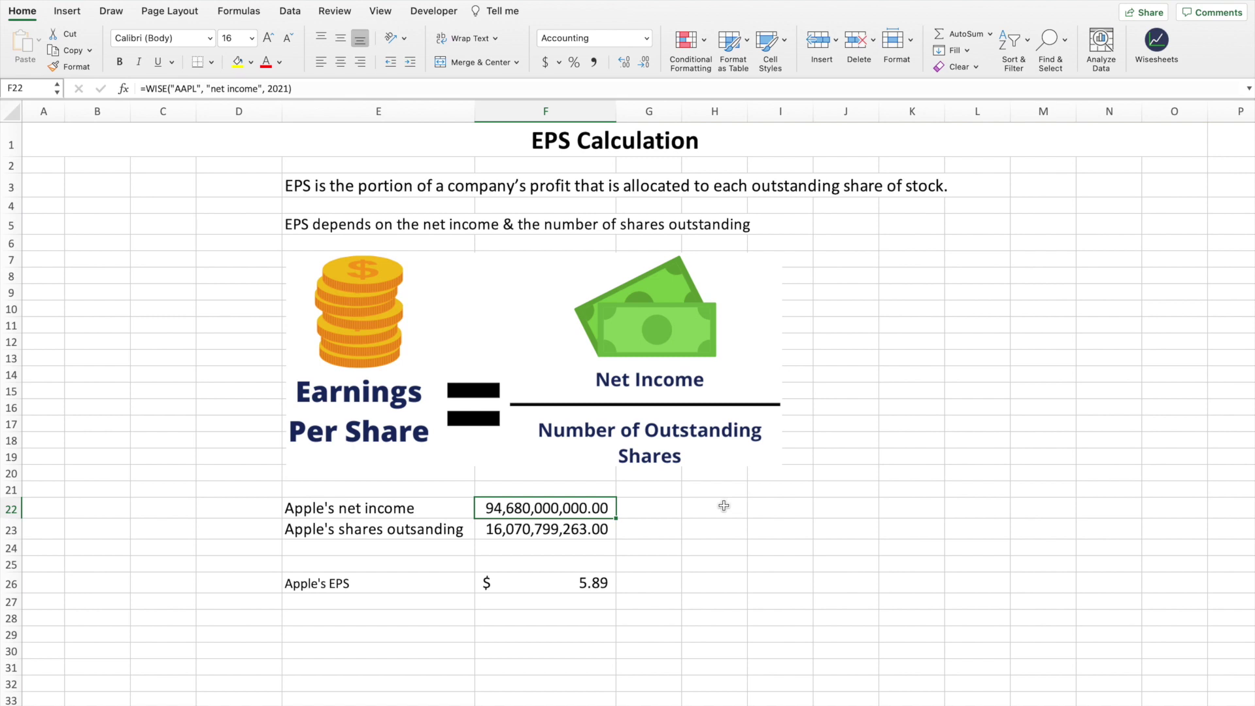
left_click(289, 88)
key("BackSpace")
key("BackSpace")
key("BackSpace")
key("BackSpace")
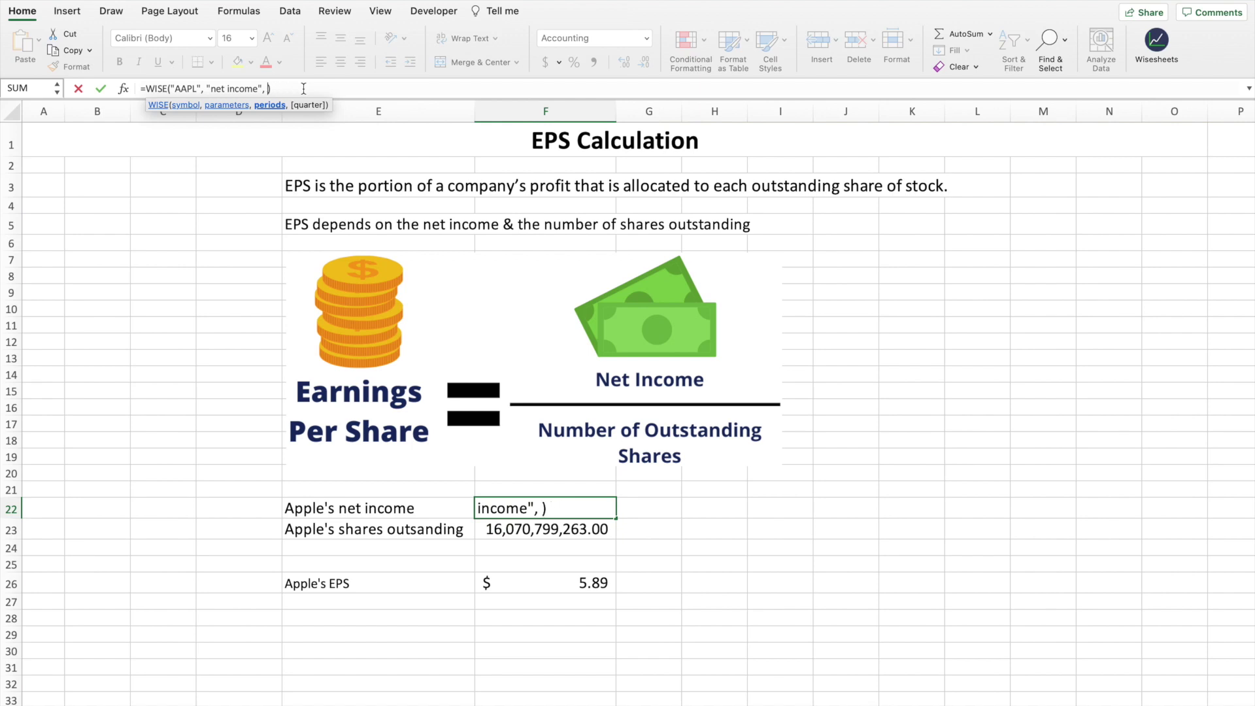
type("\"lq\"")
key("Return")
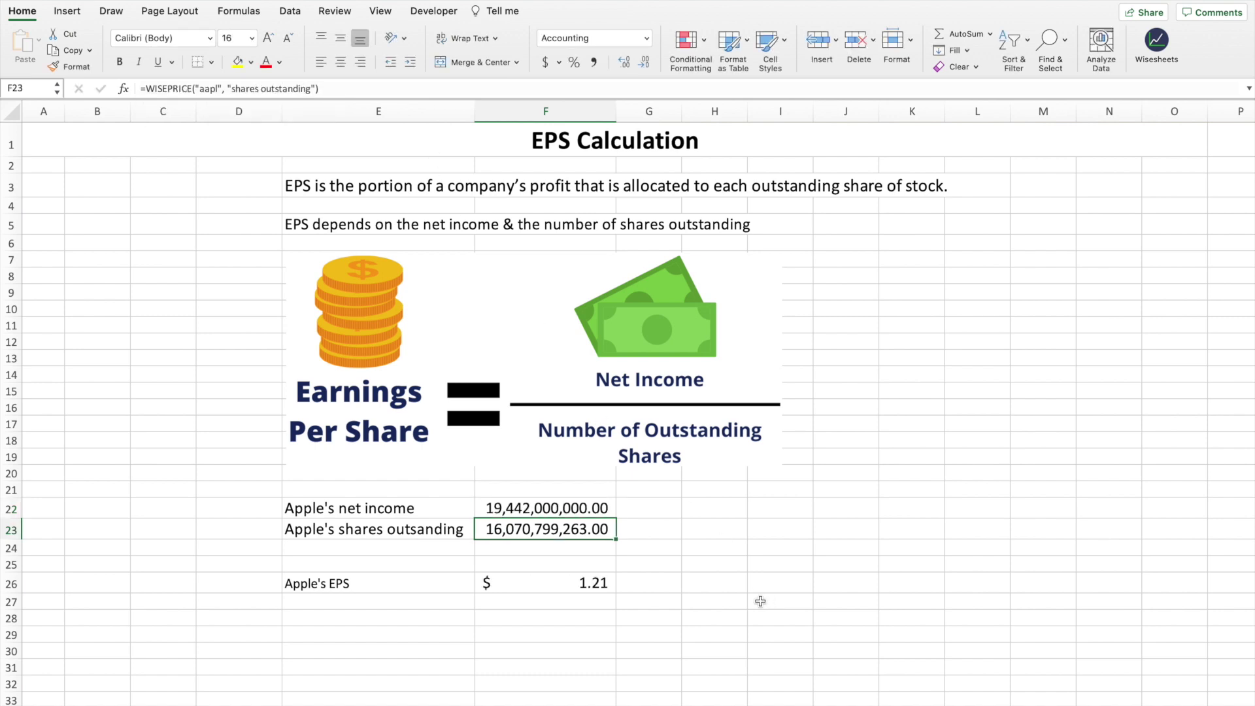
Step: Change the period in the F22 net income formula to "ttm" for the trailing twelve months
left_click(760, 600)
left_click(542, 594)
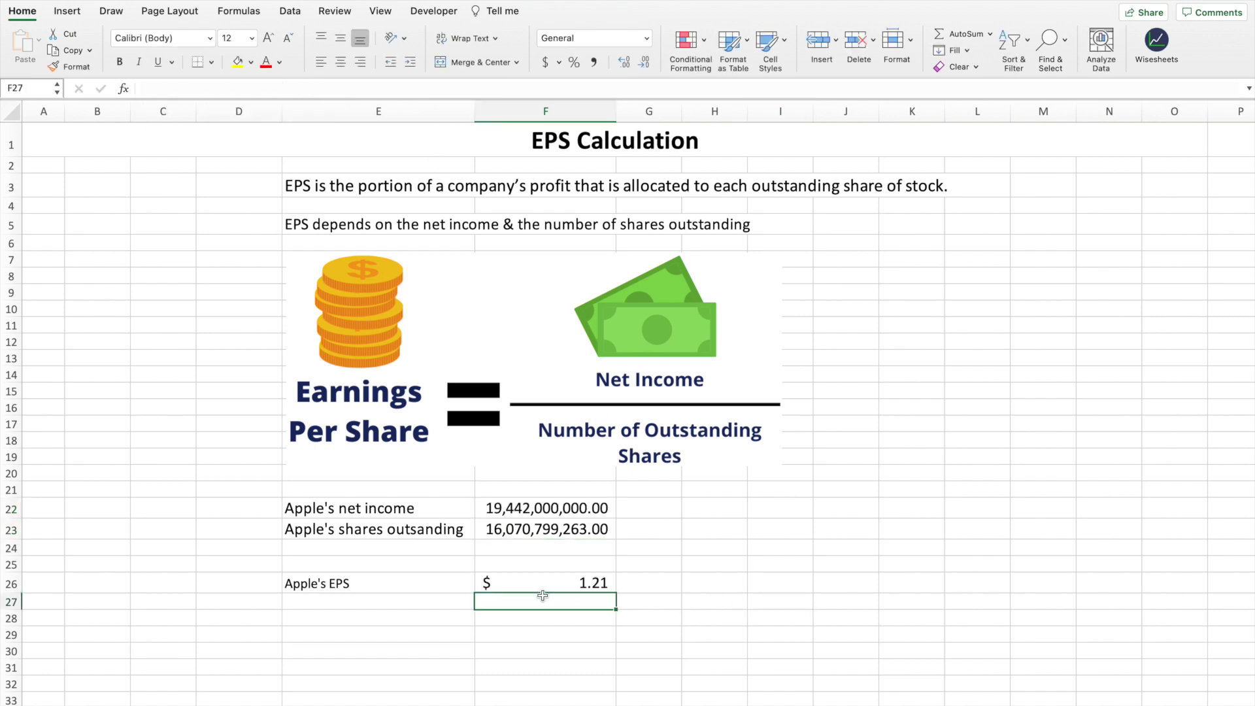
left_click(547, 508)
left_click(566, 530)
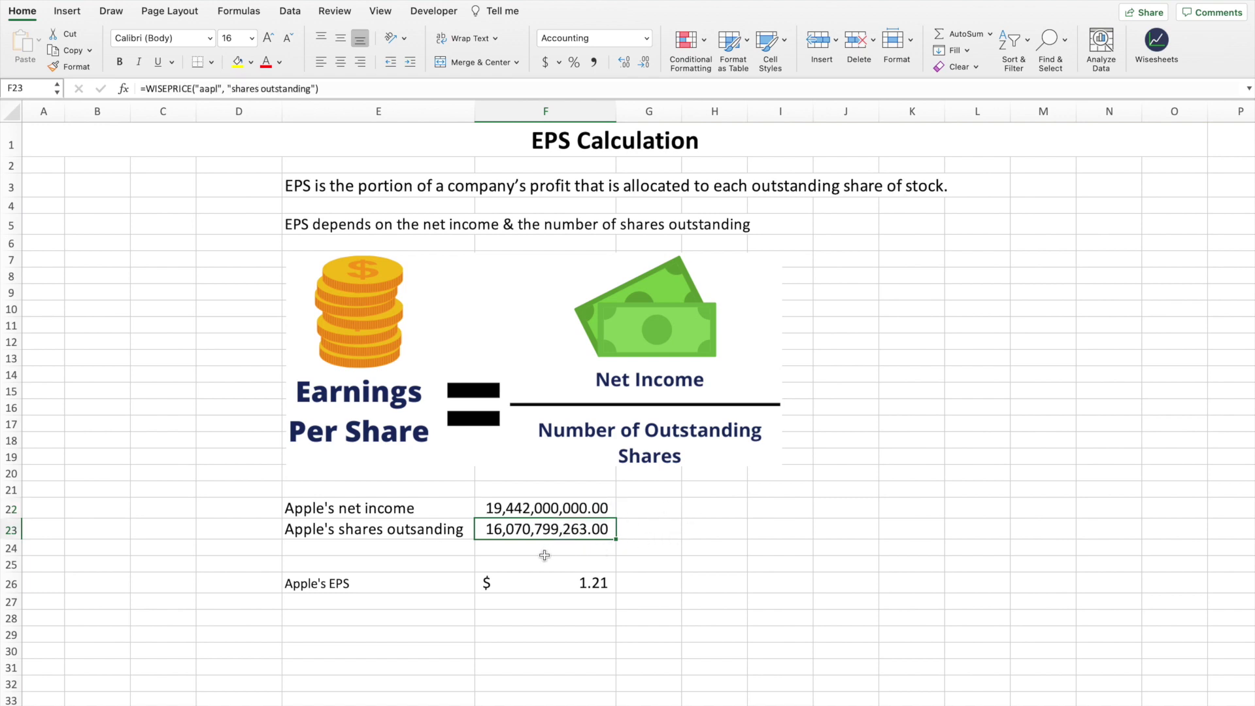
left_click(578, 507)
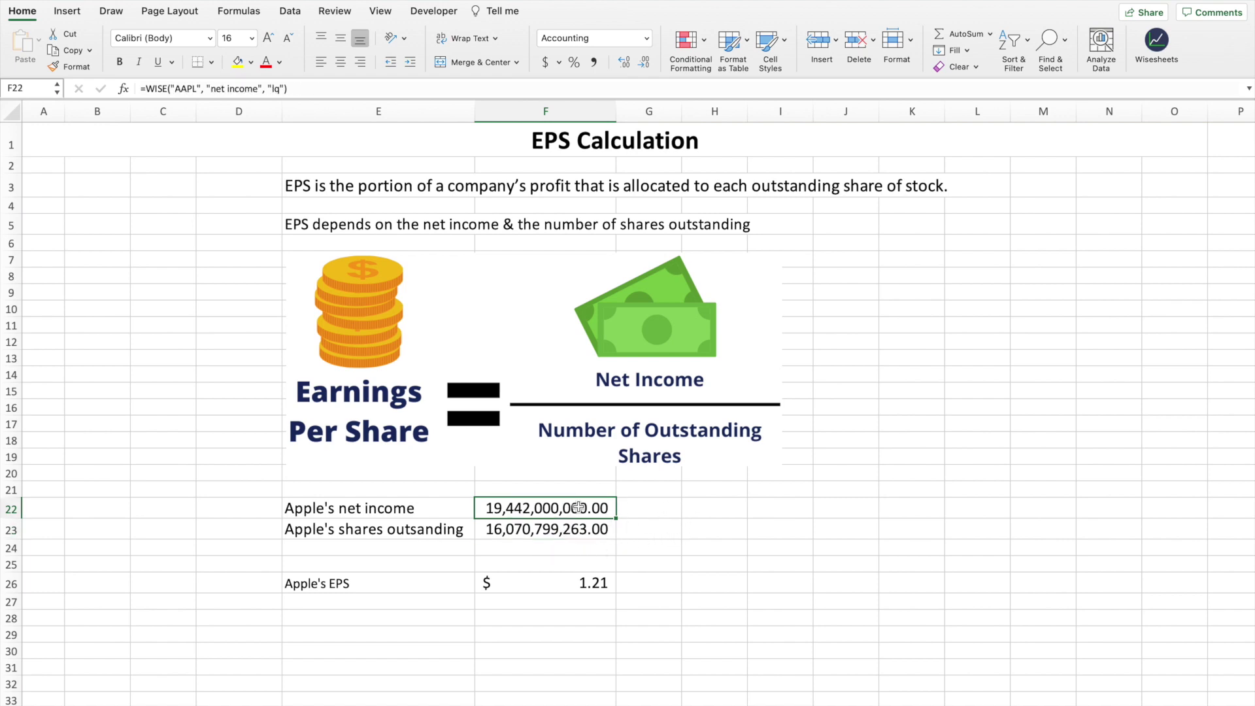
left_click(278, 88)
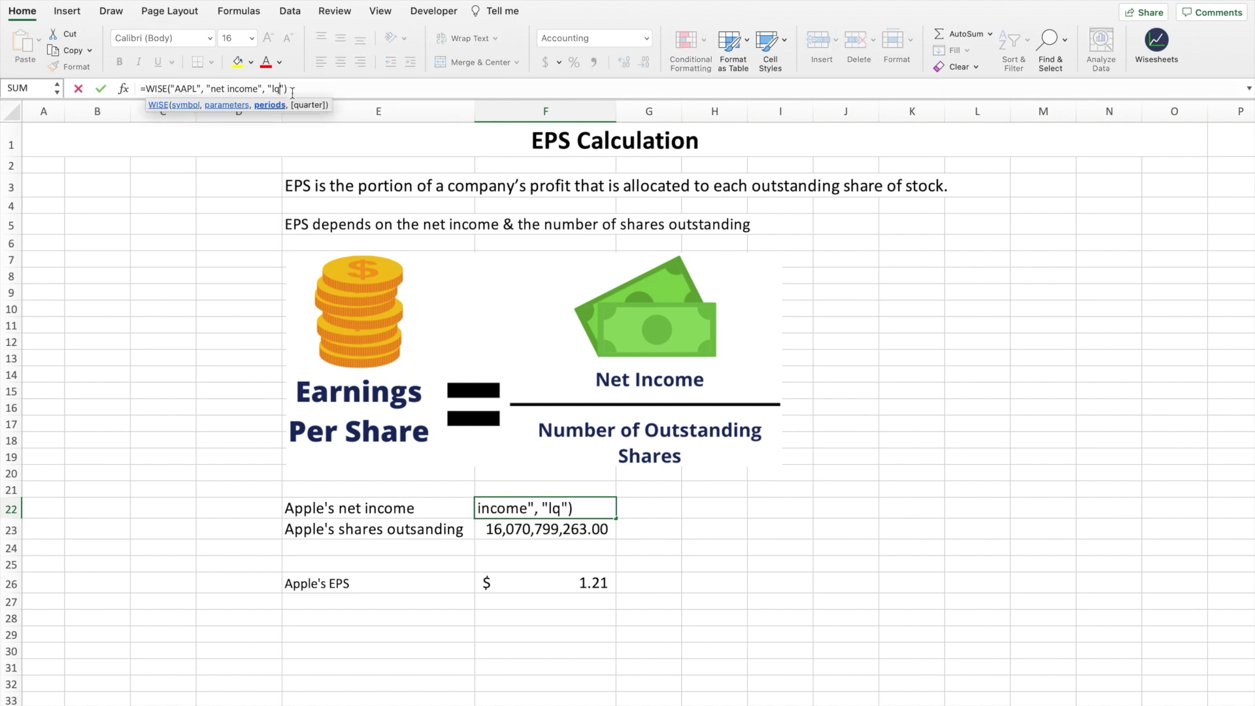
key("BackSpace")
key("BackSpace")
type("ttm")
key("Return")
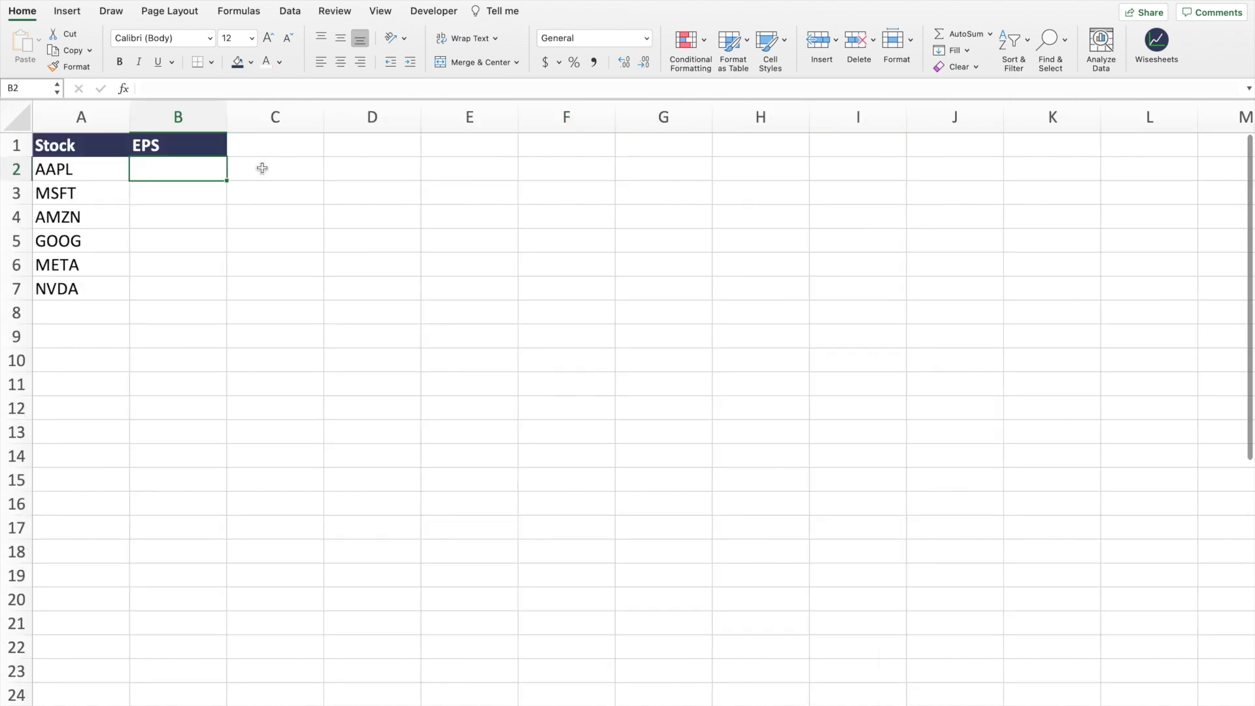
Step: Write the formula =WISE(A2, B1, "ttm") in B2 to retrieve Apple's trailing EPS
type("=wise")
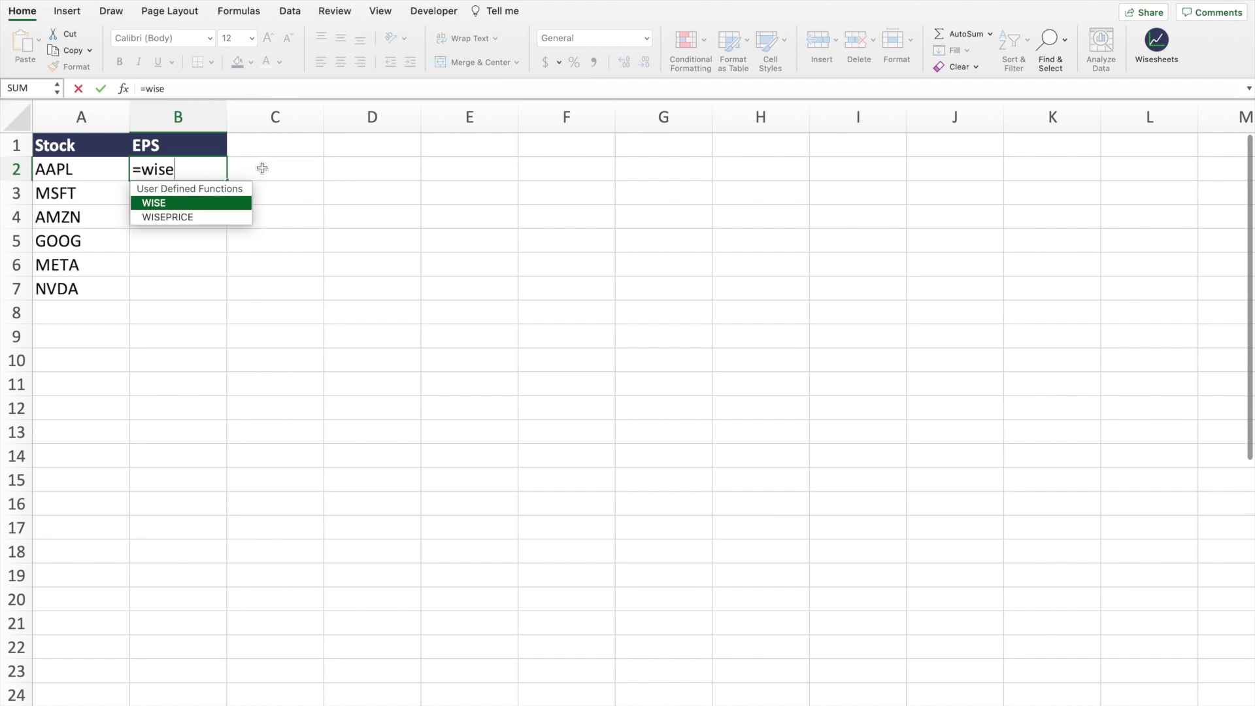
key("Tab")
left_click(89, 172)
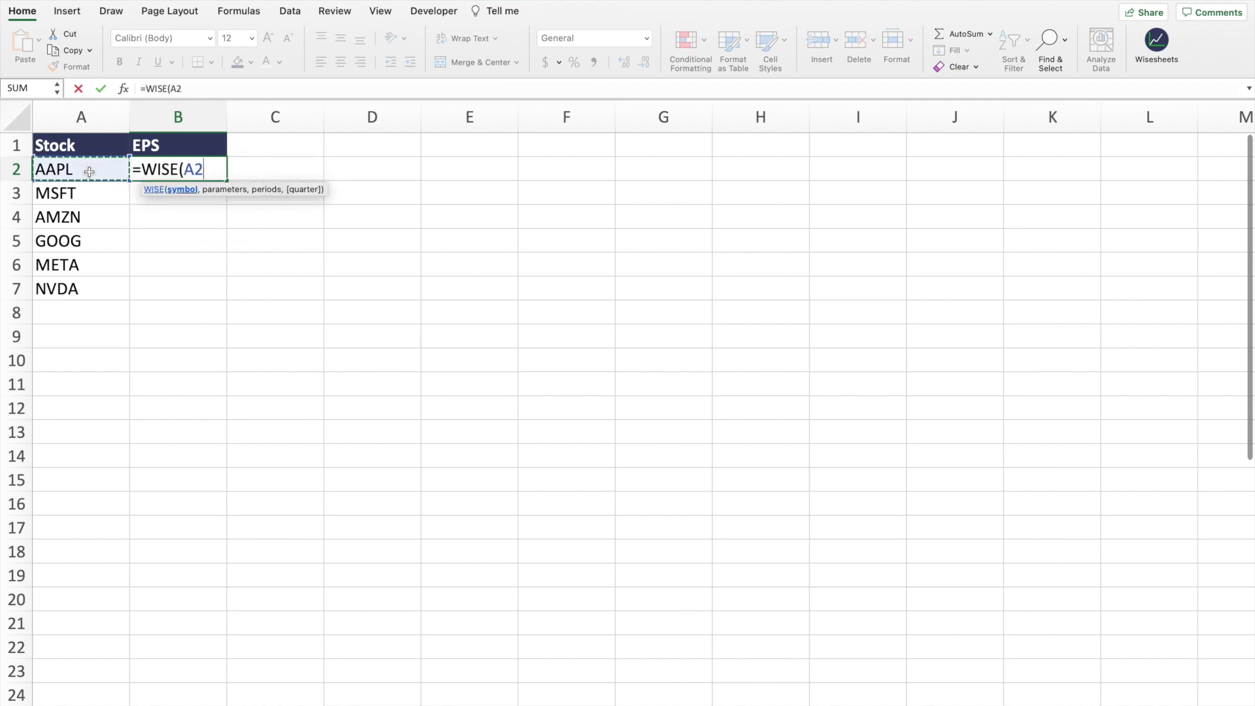
type(",")
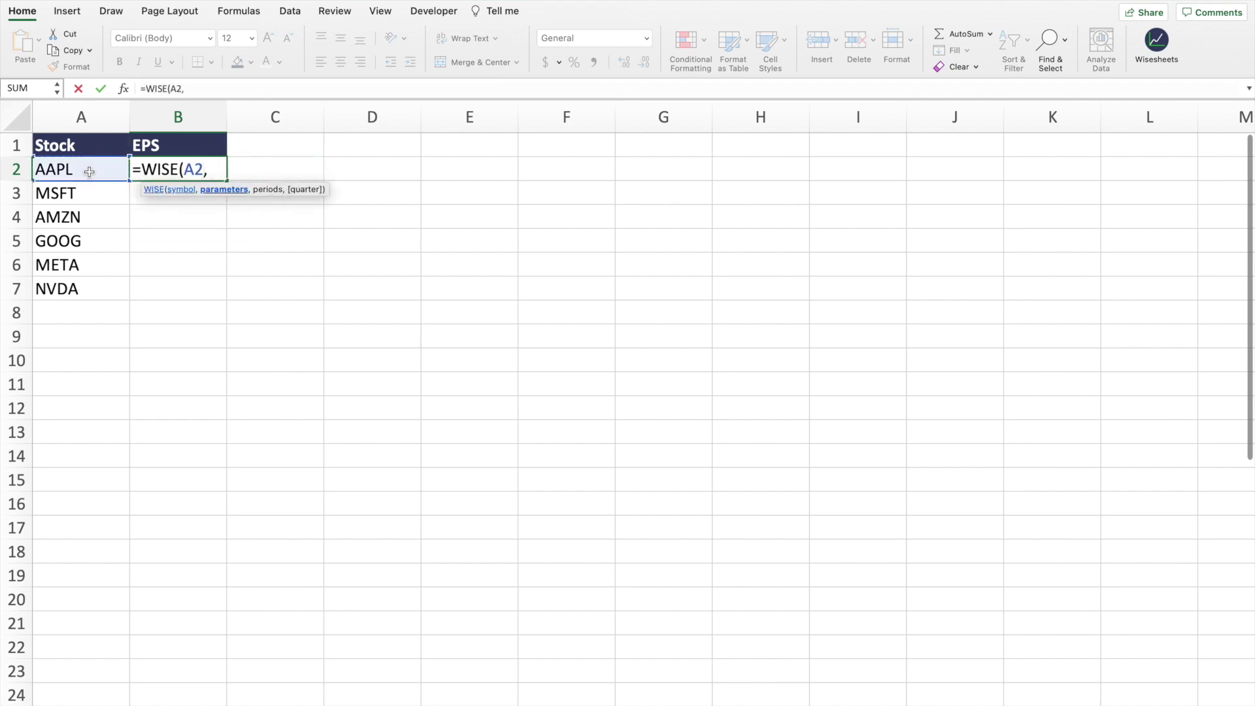
left_click(204, 146)
type(", \"ttm")
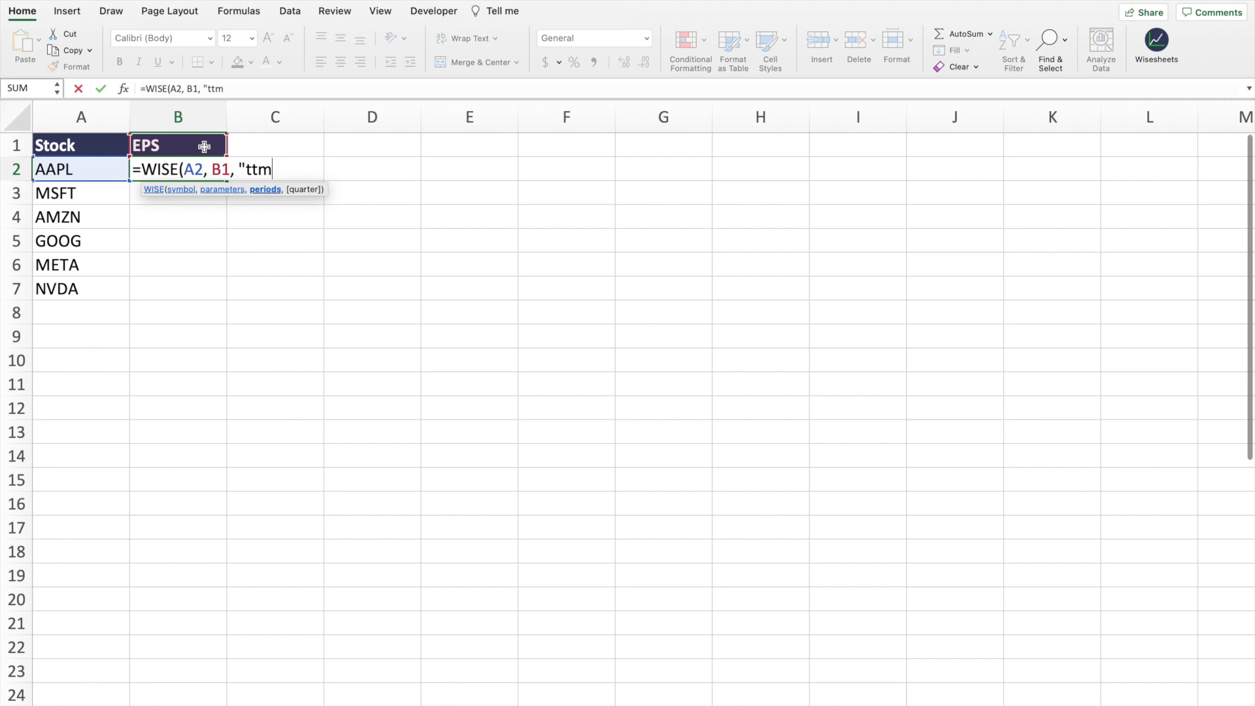
type("\")")
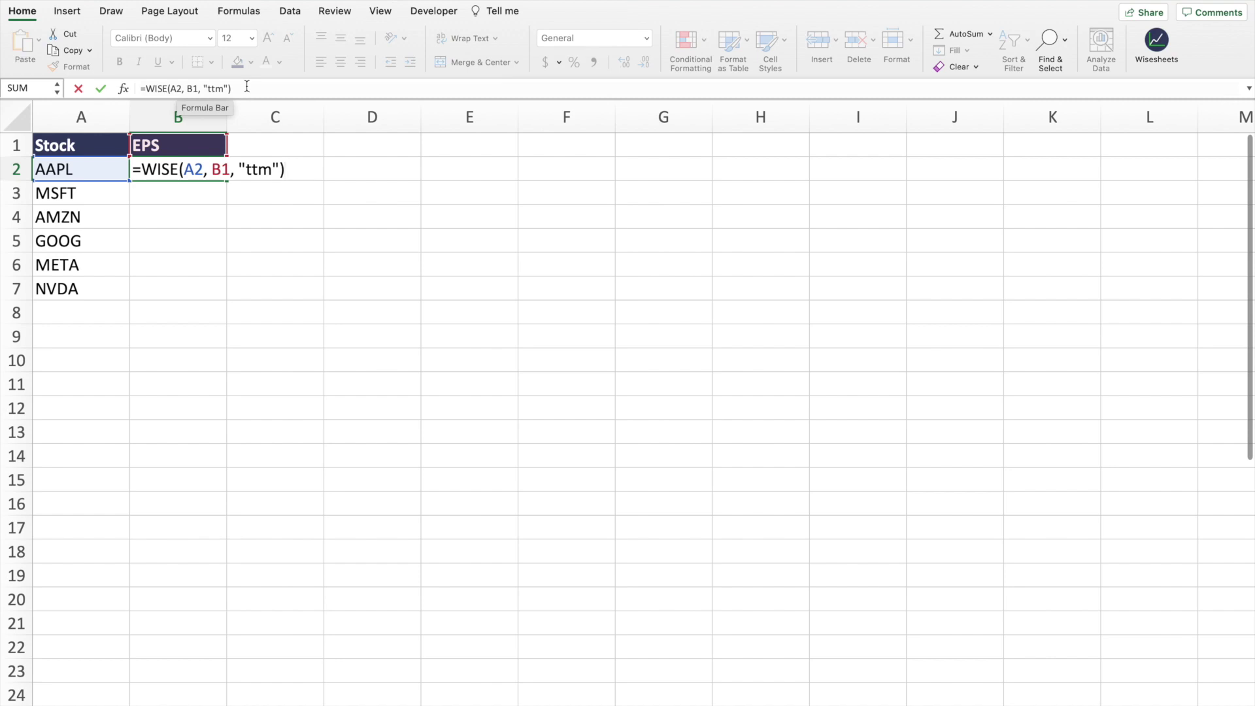
Step: Make the EPS header reference in the B2 formula absolute as $B$1 and commit the formula
left_click(171, 88)
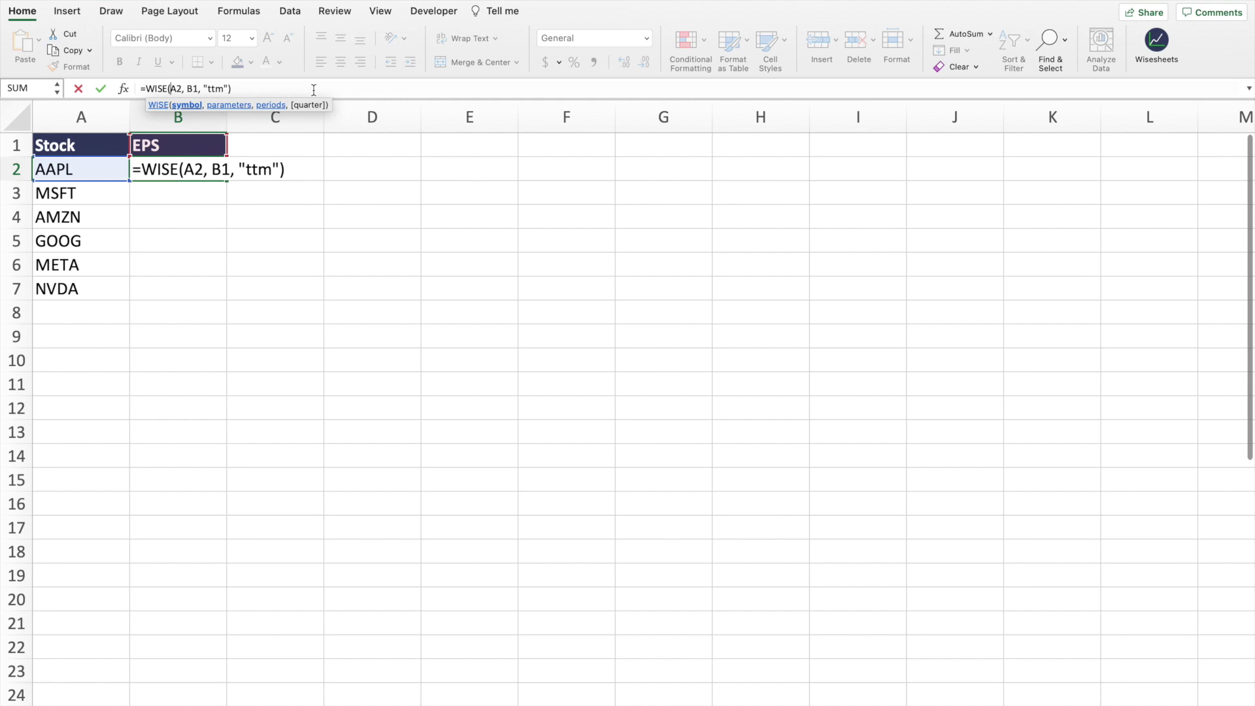
key("Right")
key("Right")
key("Right")
key("Right")
type("$")
key("Right")
type("$")
key("Return")
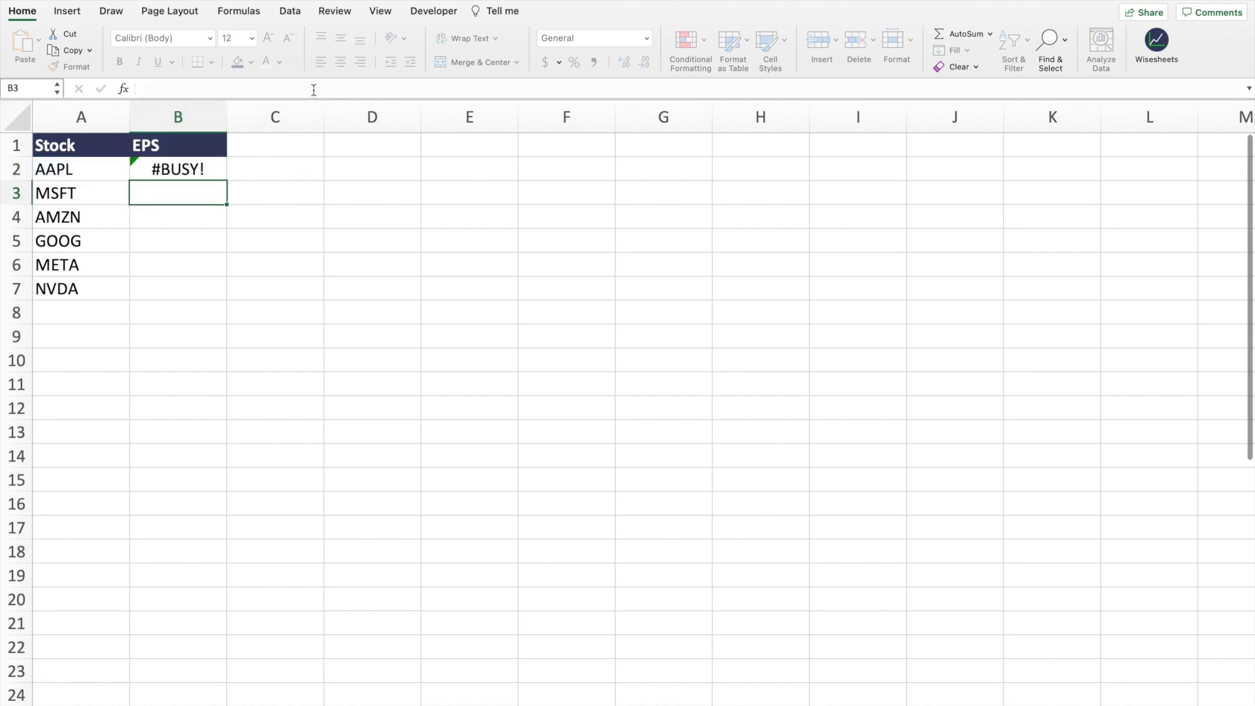
Step: Fill the B2 EPS formula down to B7 for the remaining stocks
left_click(189, 163)
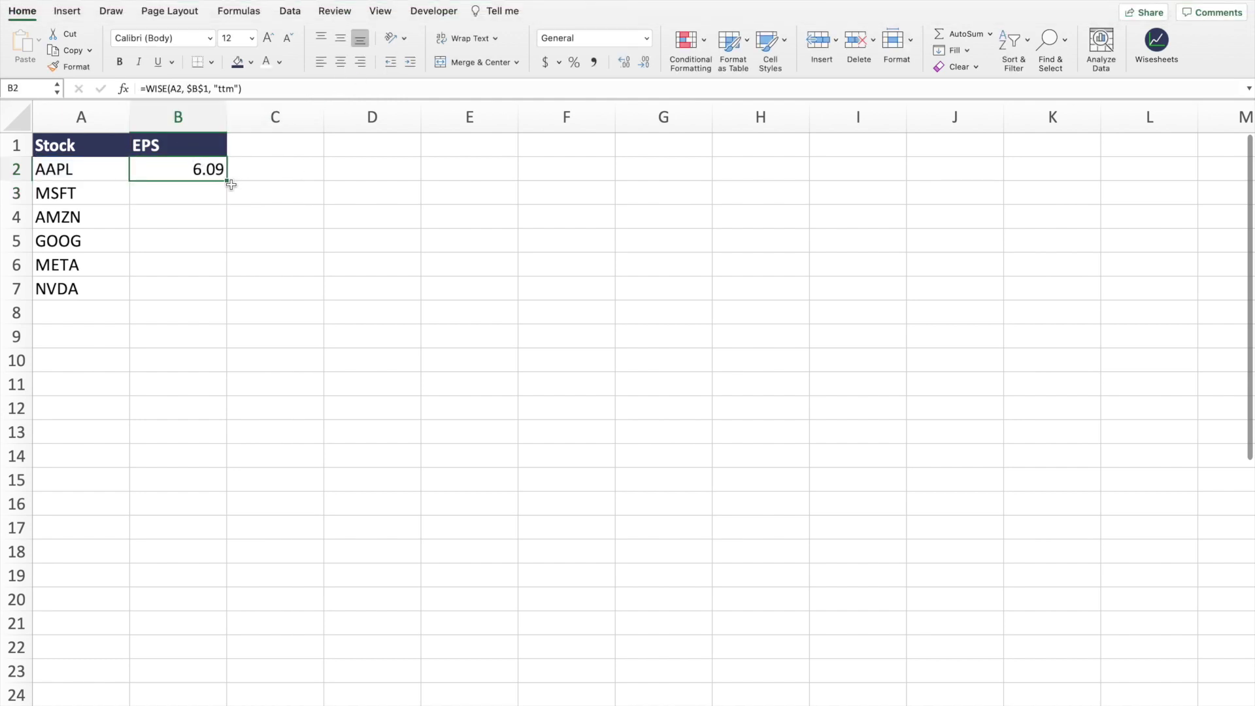
left_click_drag(230, 184, 221, 302)
left_click(150, 365)
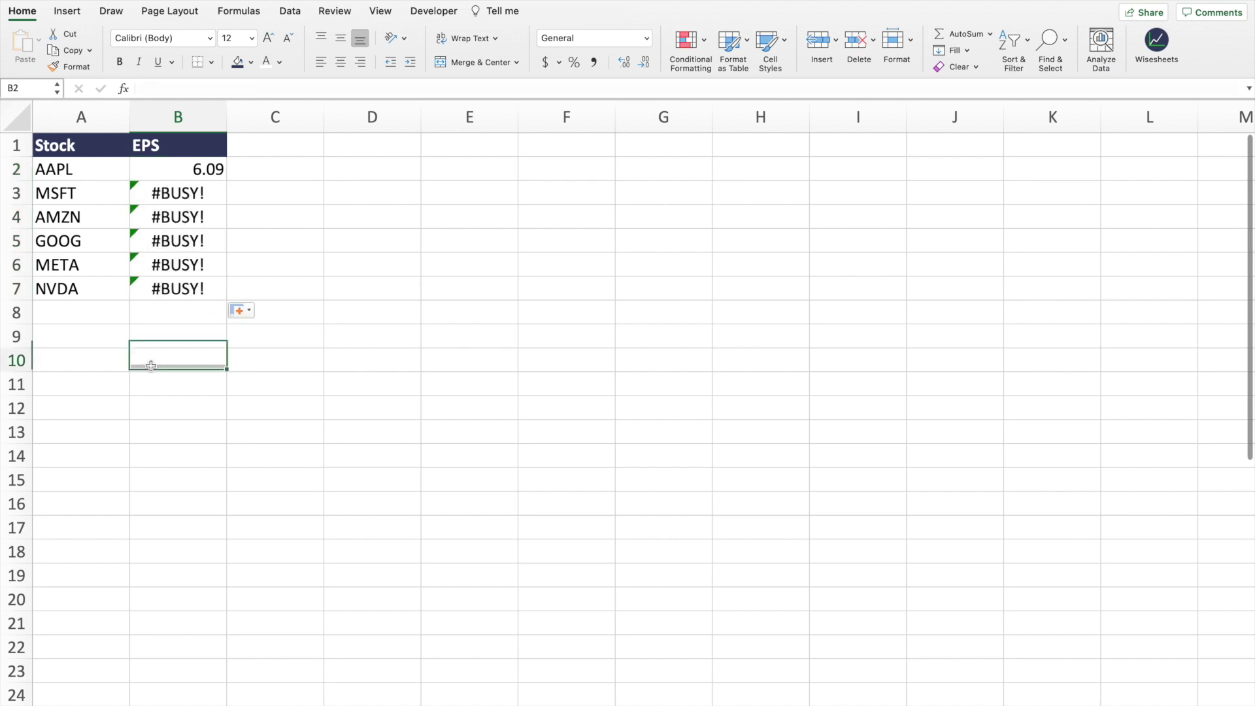
Step: Format the retrieved EPS figures in B2:B7 with the comma number style
left_click_drag(196, 175, 202, 288)
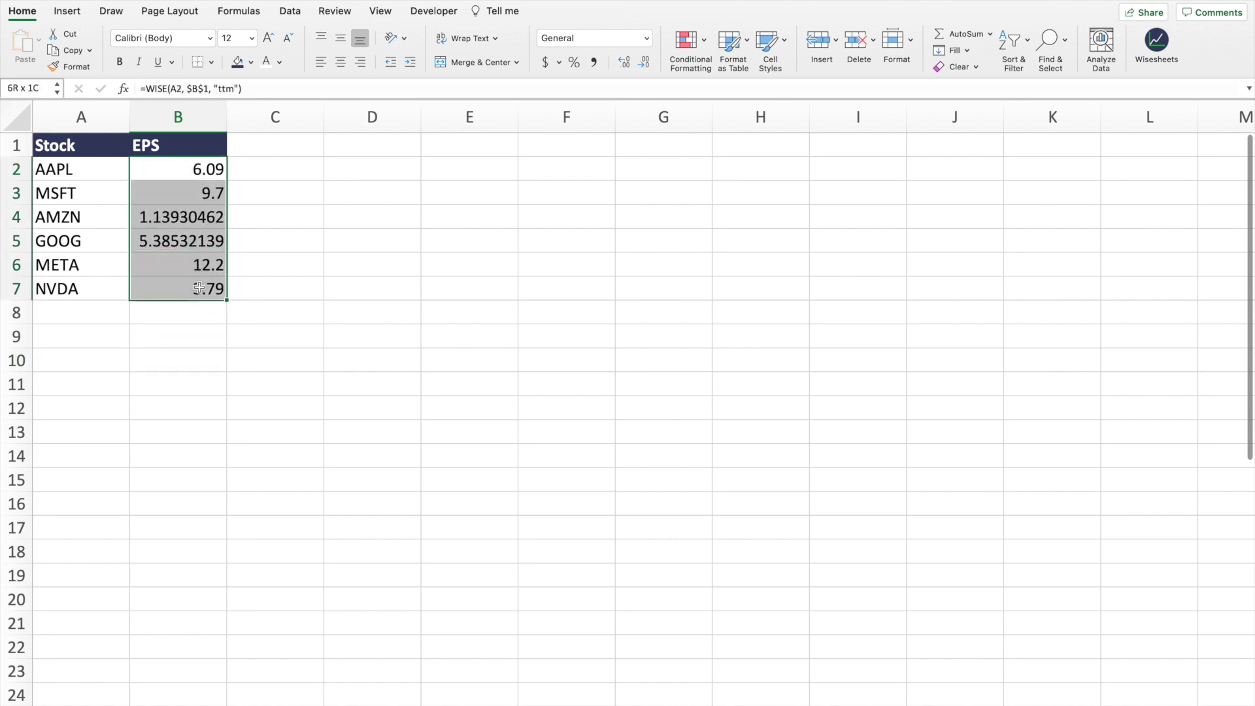
left_click(599, 66)
left_click(173, 353)
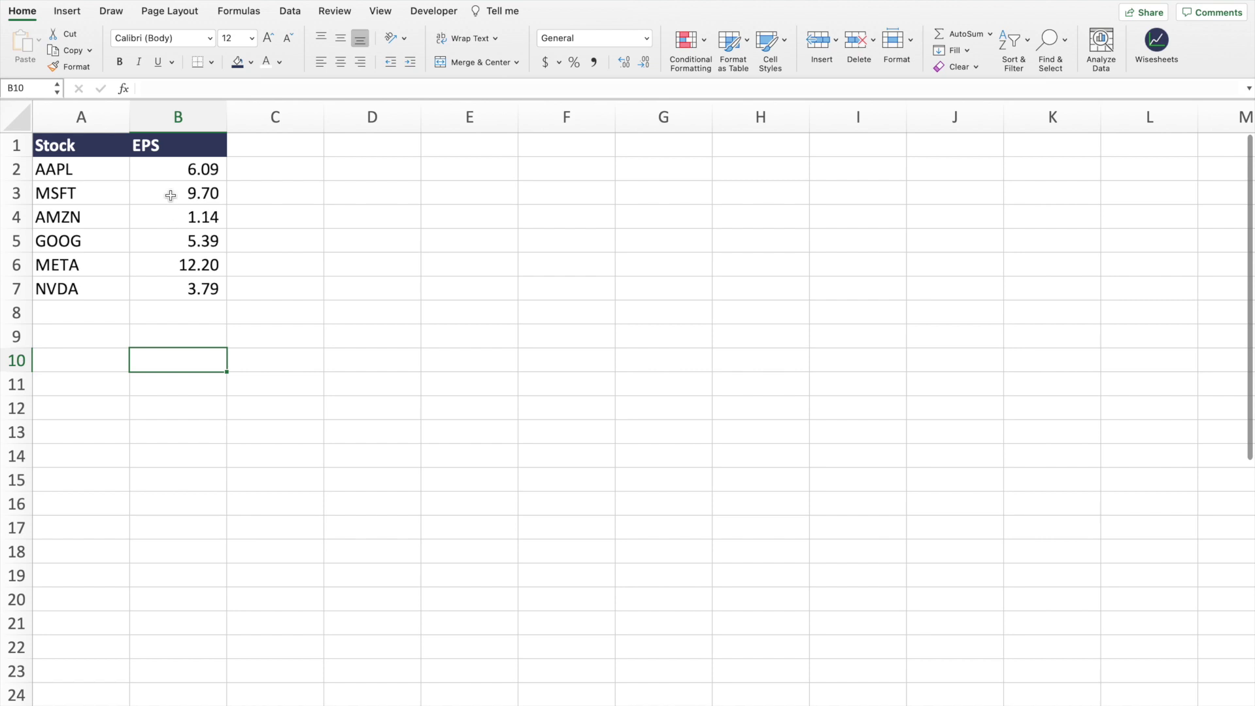
Step: Review the EPS formula in B2 and the net income formula in F22 of the EPS Calculation sheet
left_click(165, 168)
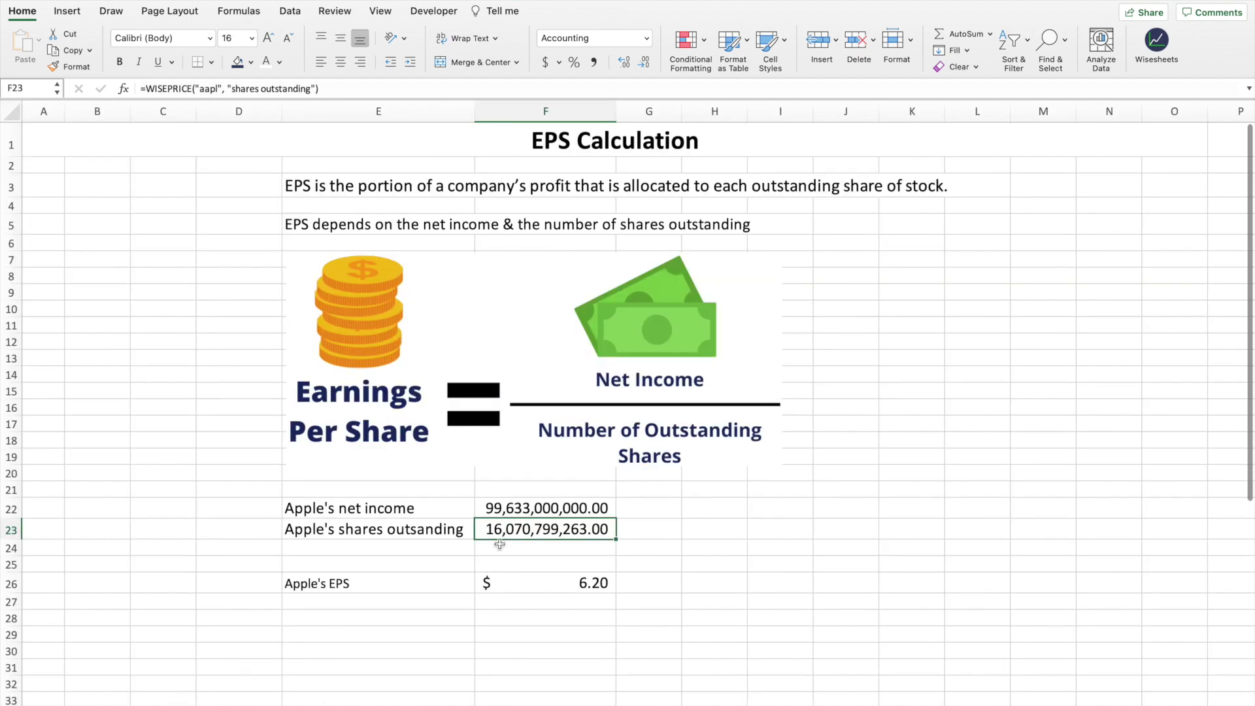
left_click(548, 507)
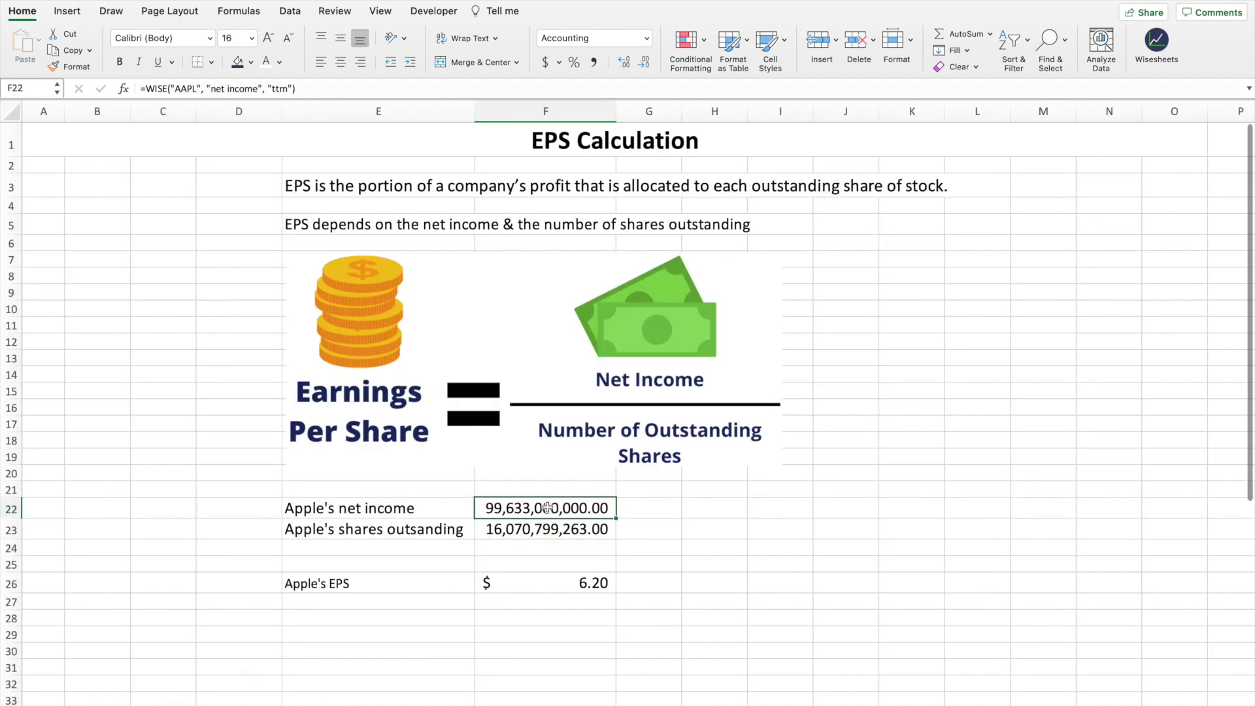
Step: Review the shares outstanding formula in F23 and the EPS formula in F26 of the EPS Calculation sheet
key("Down")
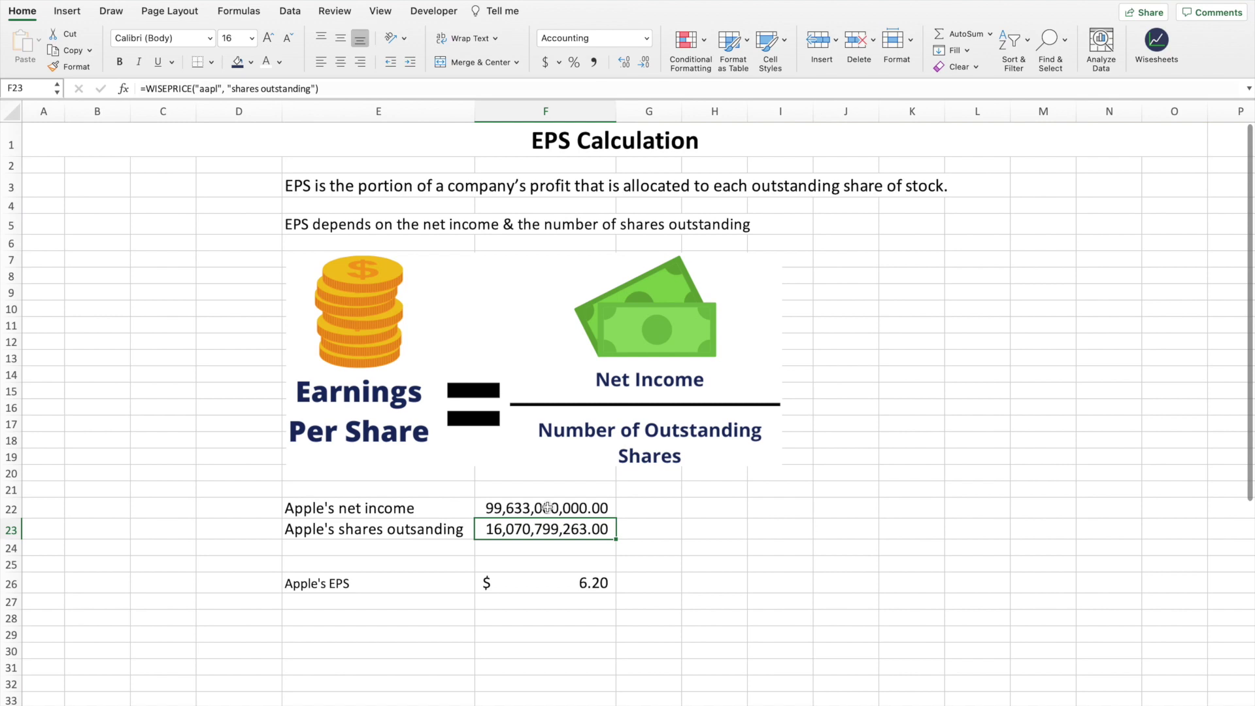
key("Down")
key("Down")
key("Down")
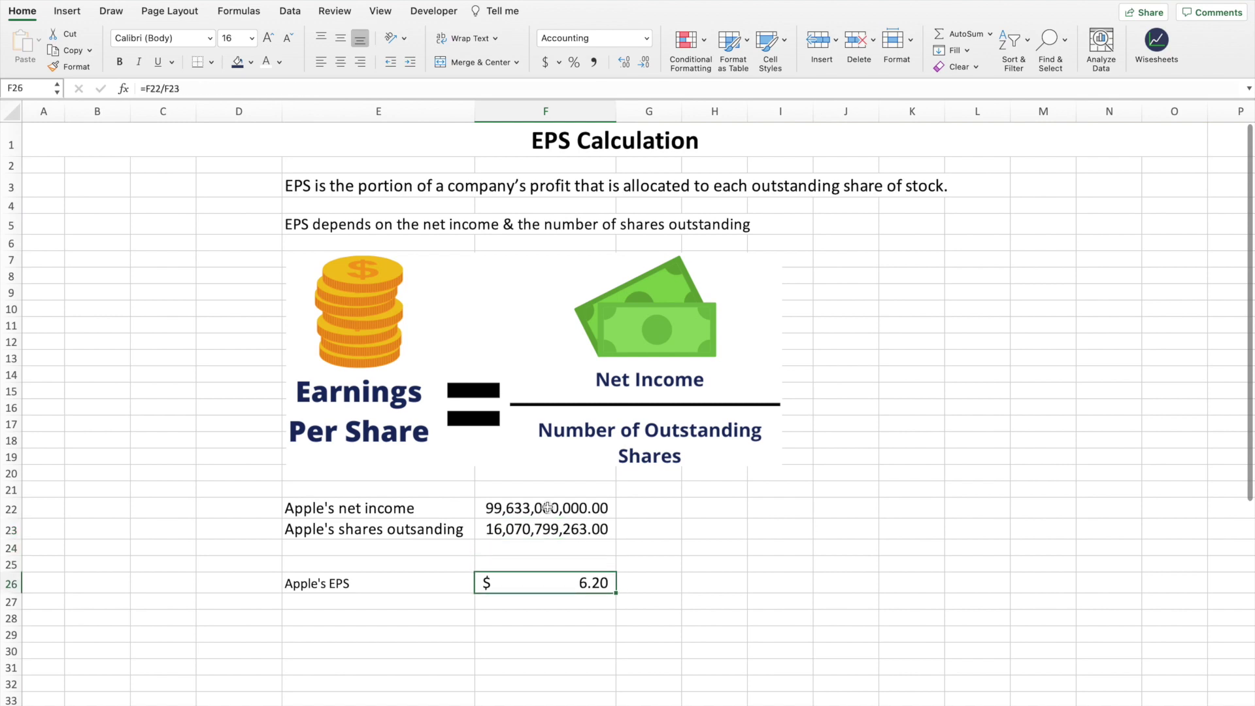
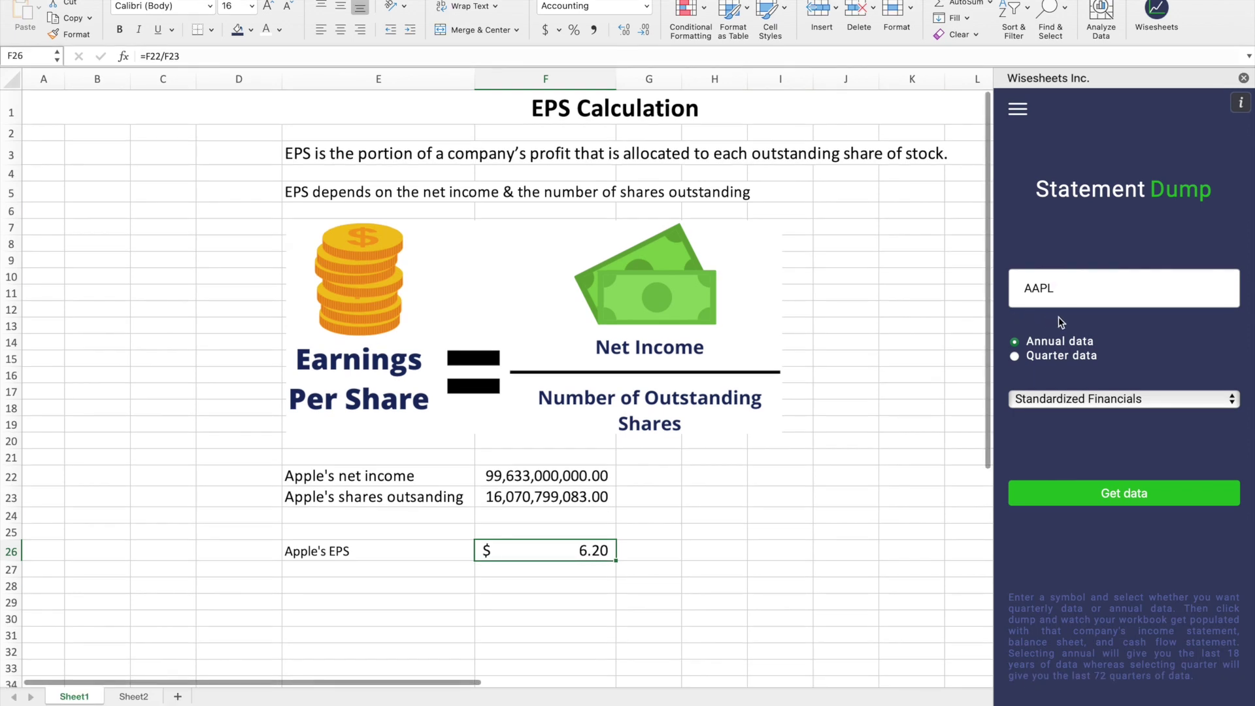
Step: Retrieve AAPL's annual standardized financials with the Wisesheets Statement Dump and show the AAPL income statement sheet
left_click(1083, 521)
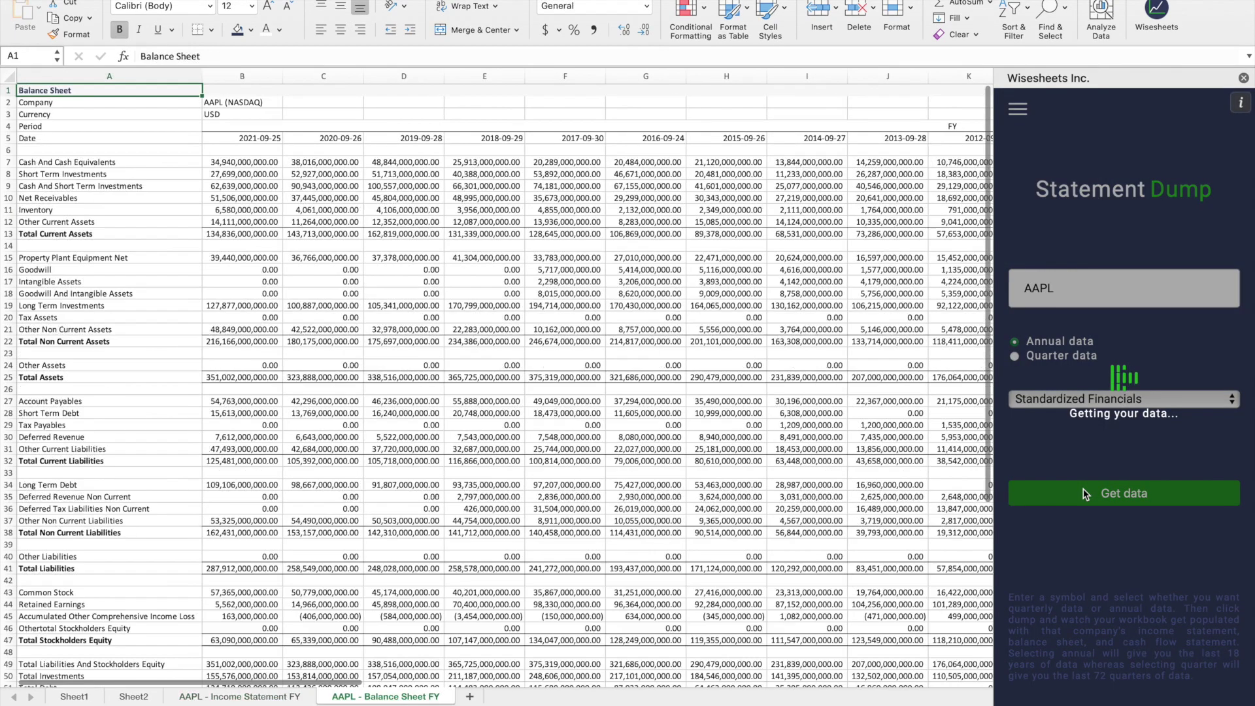
left_click(233, 700)
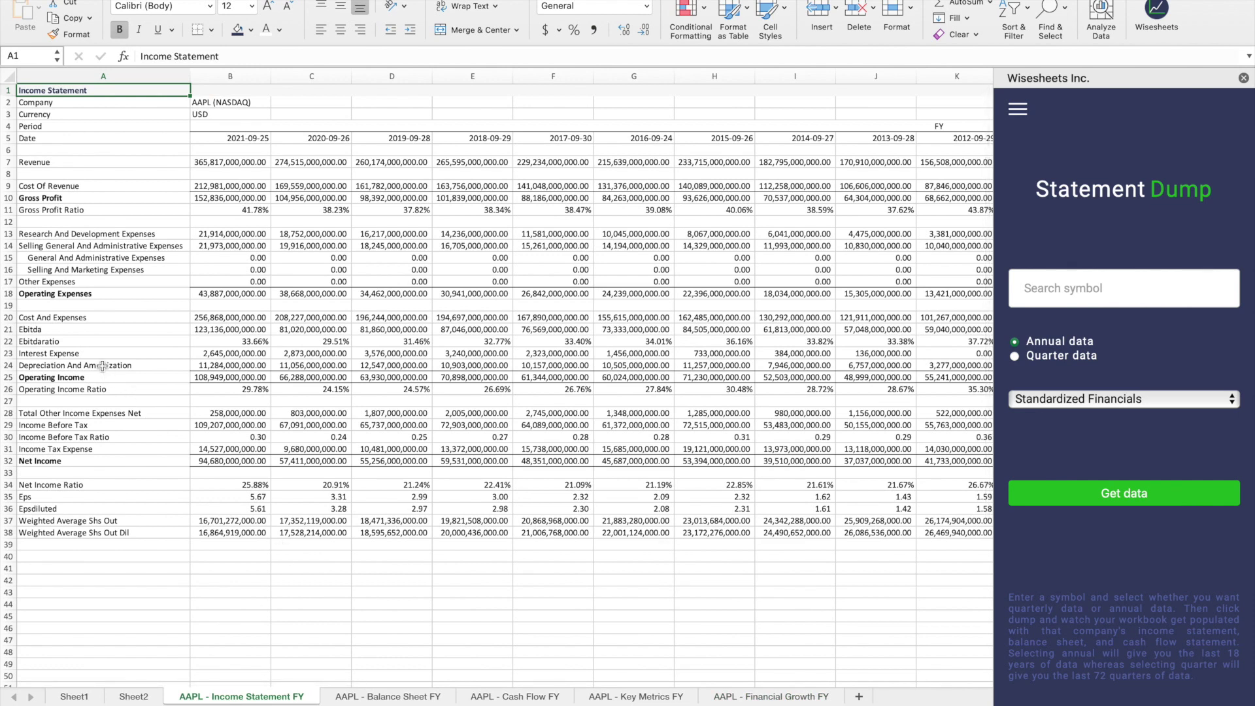
Step: Examine the Eps row of Apple's annual income statement across the fiscal years, ending at the 2021 figure
left_click(90, 500)
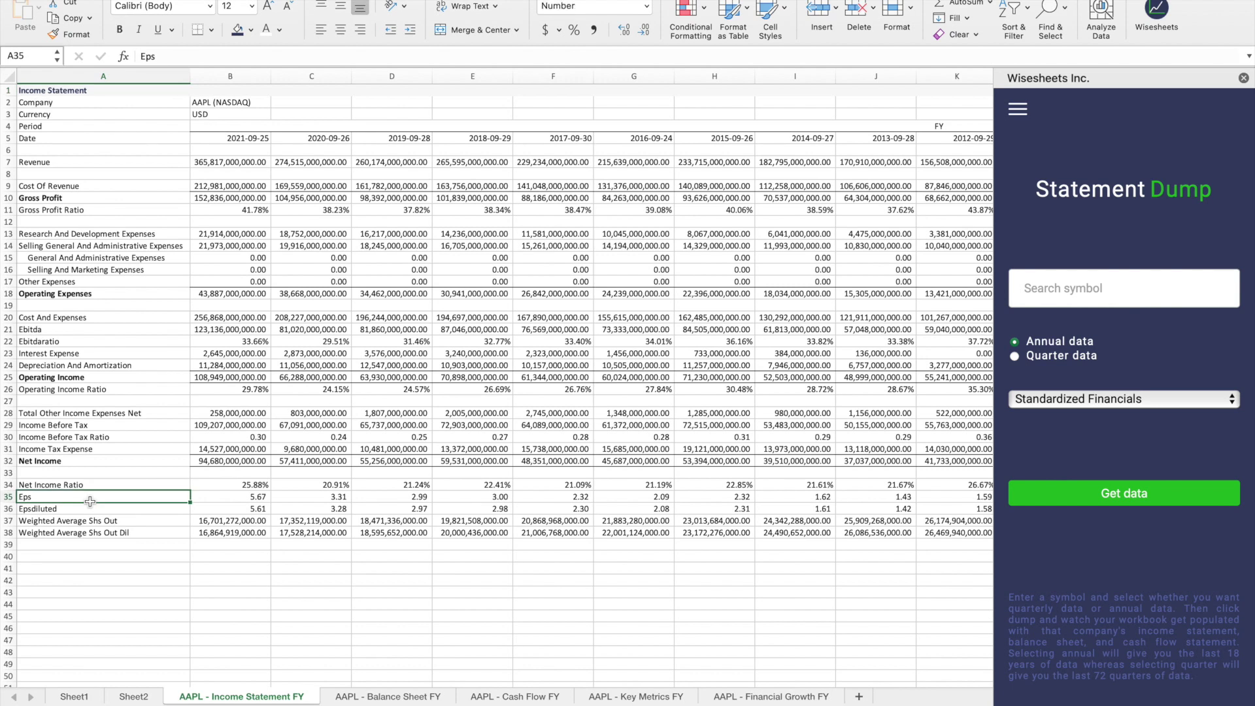
key("Right")
key("Right")
key("Right")
key("Right")
key("Right")
key("Right")
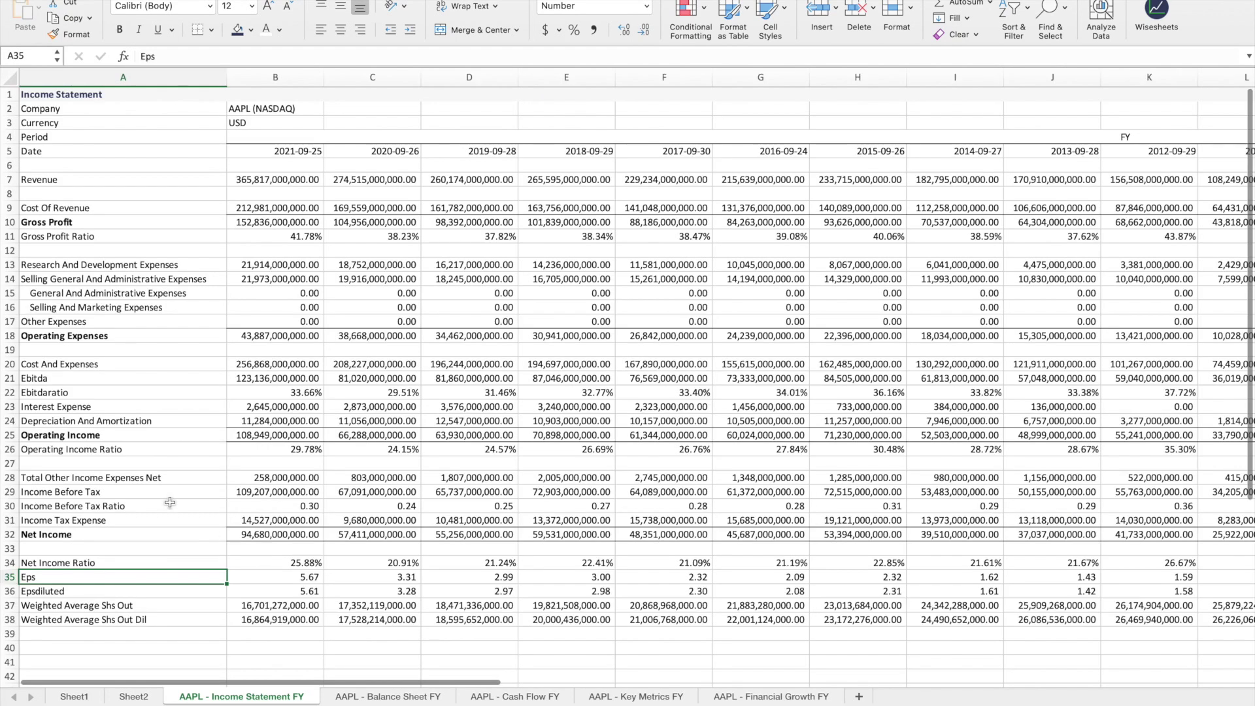
key("Right")
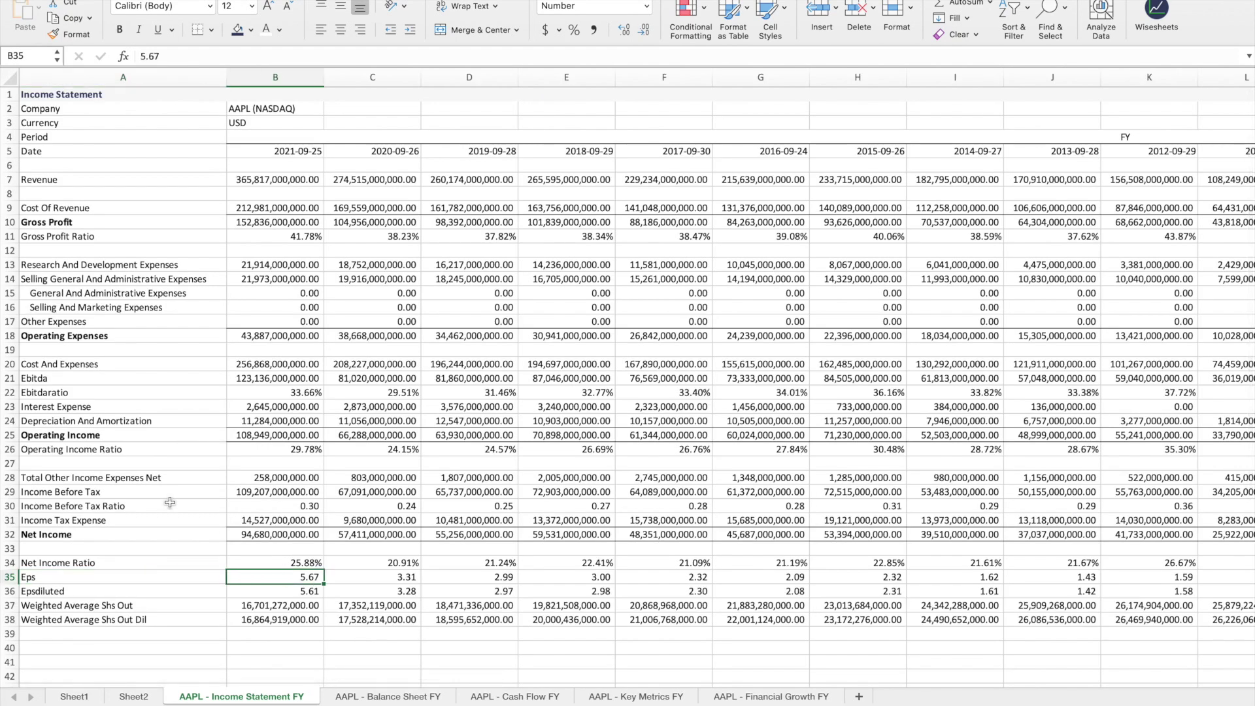
key("Right")
key("Right")
key("Left")
key("Left")
Step: Examine the Epsdiluted and weighted average shares outstanding row labels below the Eps row
key("Down")
key("Down")
key("Left")
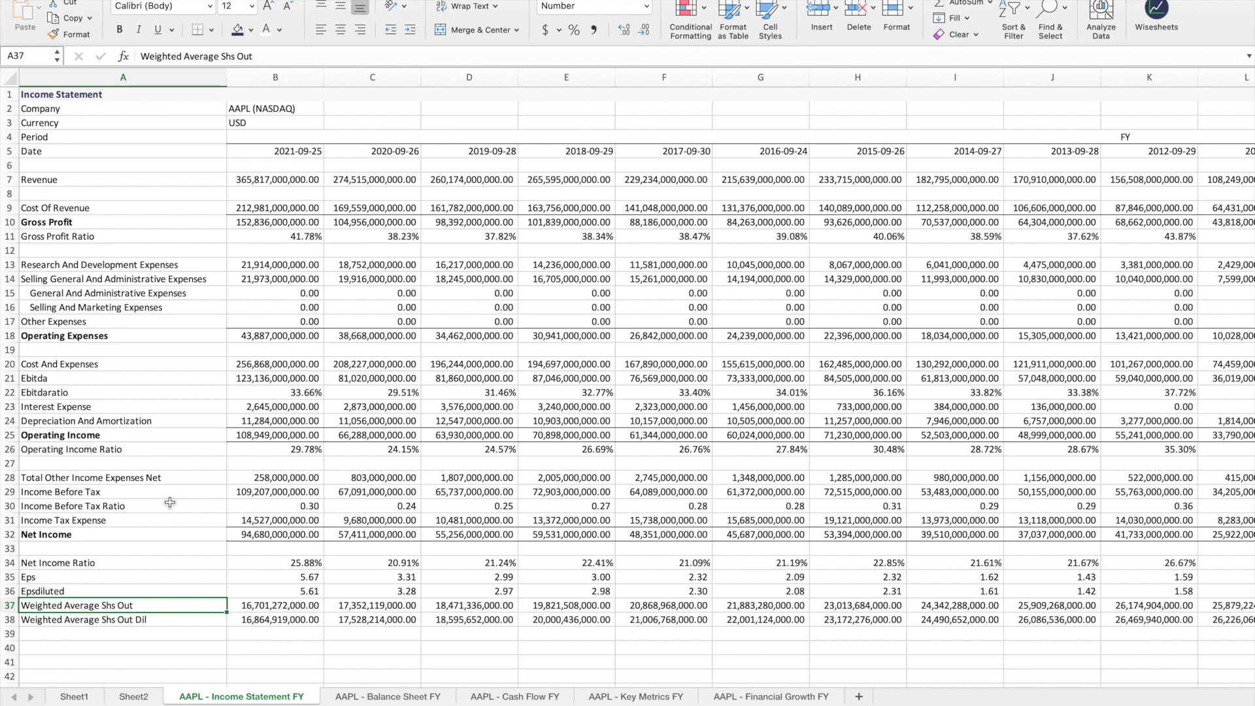
key("Up")
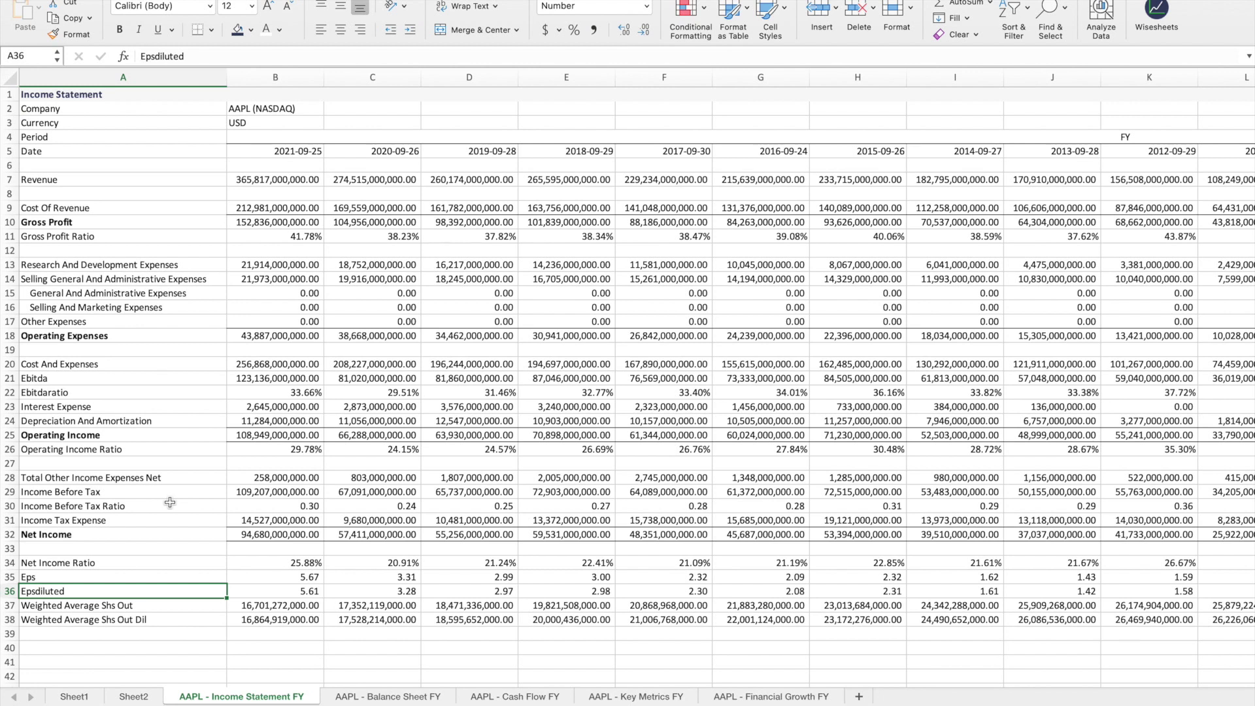
key("Down")
key("Down")
Step: Compare Apple's 2021 basic and diluted weighted average shares outstanding in B37 and B38
key("Right")
key("Up")
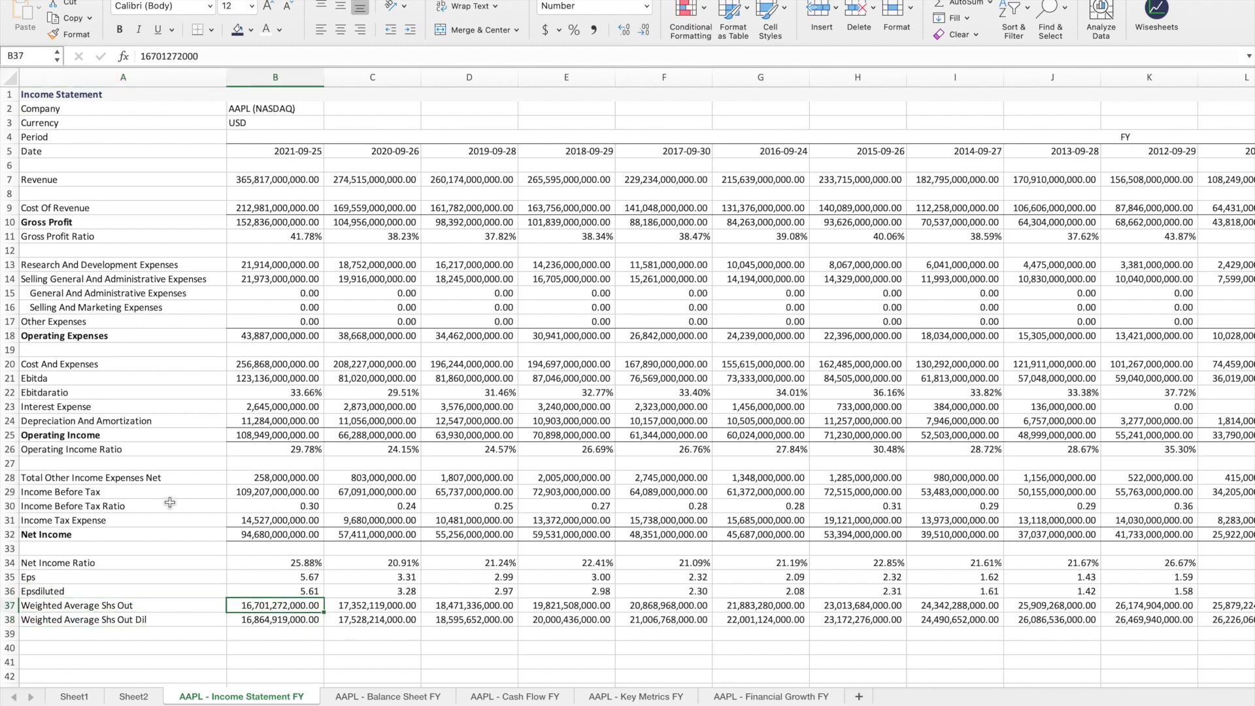
key("Down")
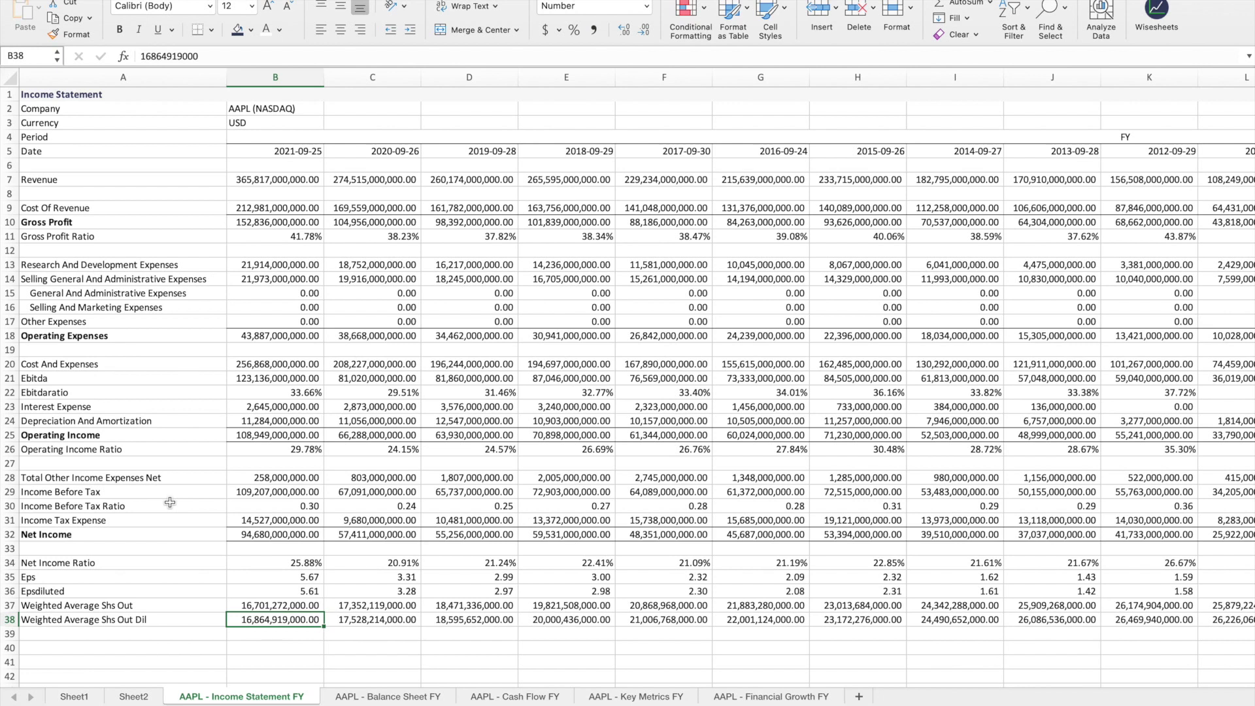
key("Up")
key("Down")
key("Up")
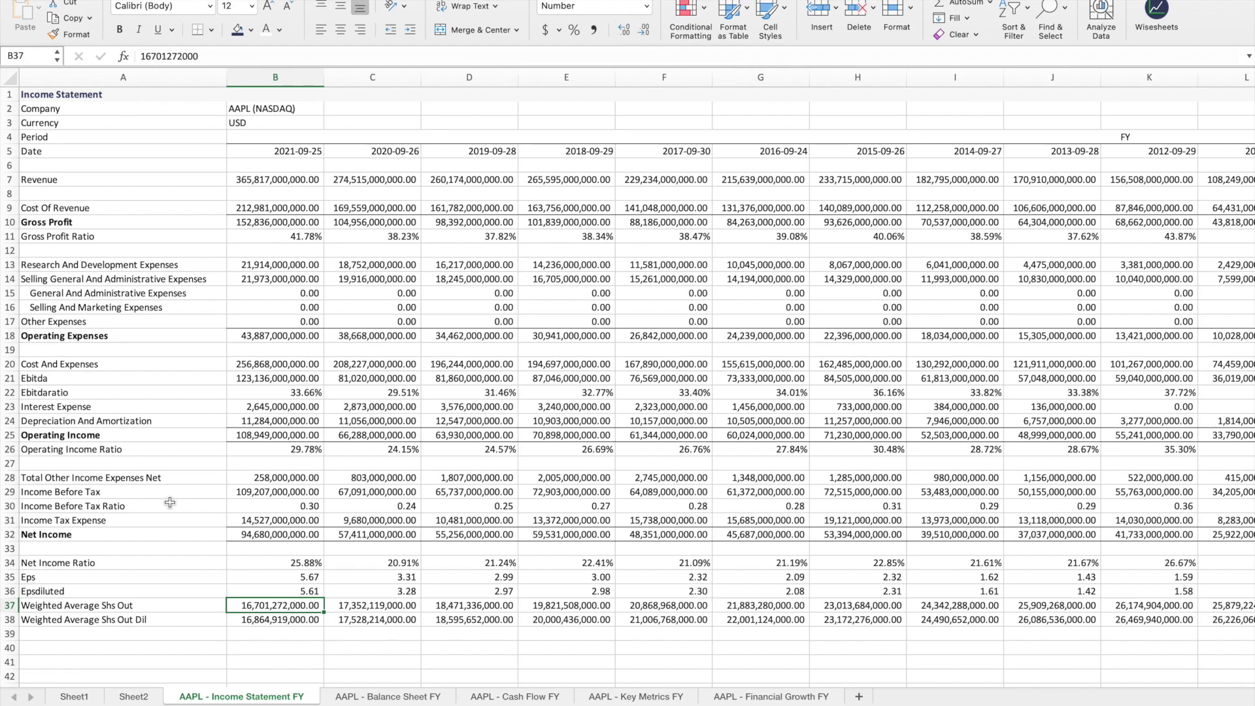
key("Down")
key("Up")
Step: Examine Apple's diluted EPS across the fiscal years, starting from the 2021 figure in B36
key("Up")
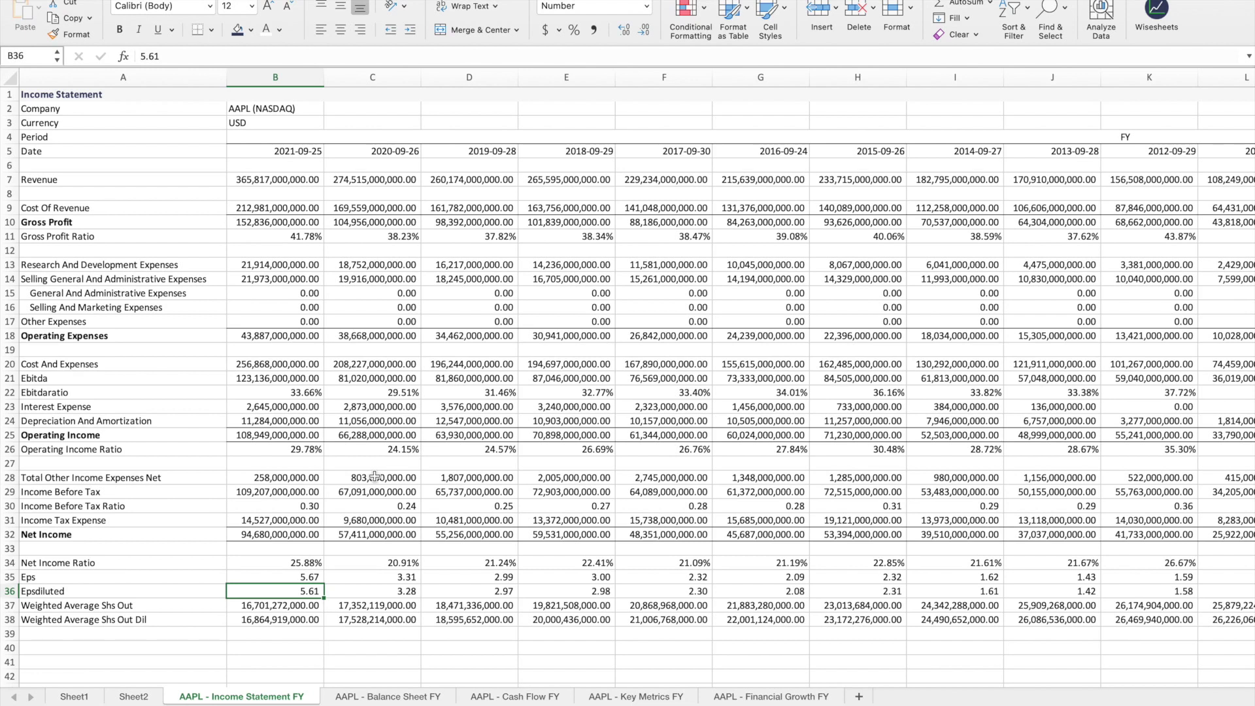
key("Right")
key("Right")
key("Right")
key("Right")
key("Right")
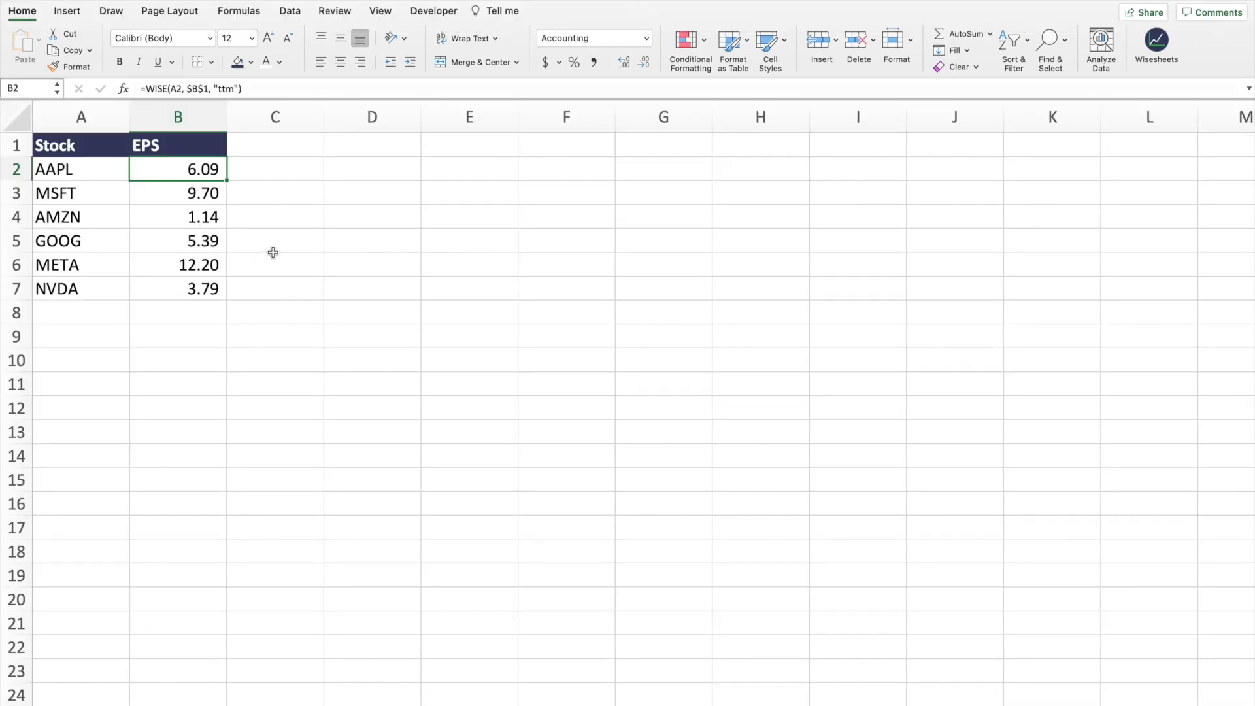
Step: Review the trailing-twelve-month EPS formulas from B2 down to B7 in the stock list
key("Down")
key("Down")
key("Down")
key("Down")
key("Down")
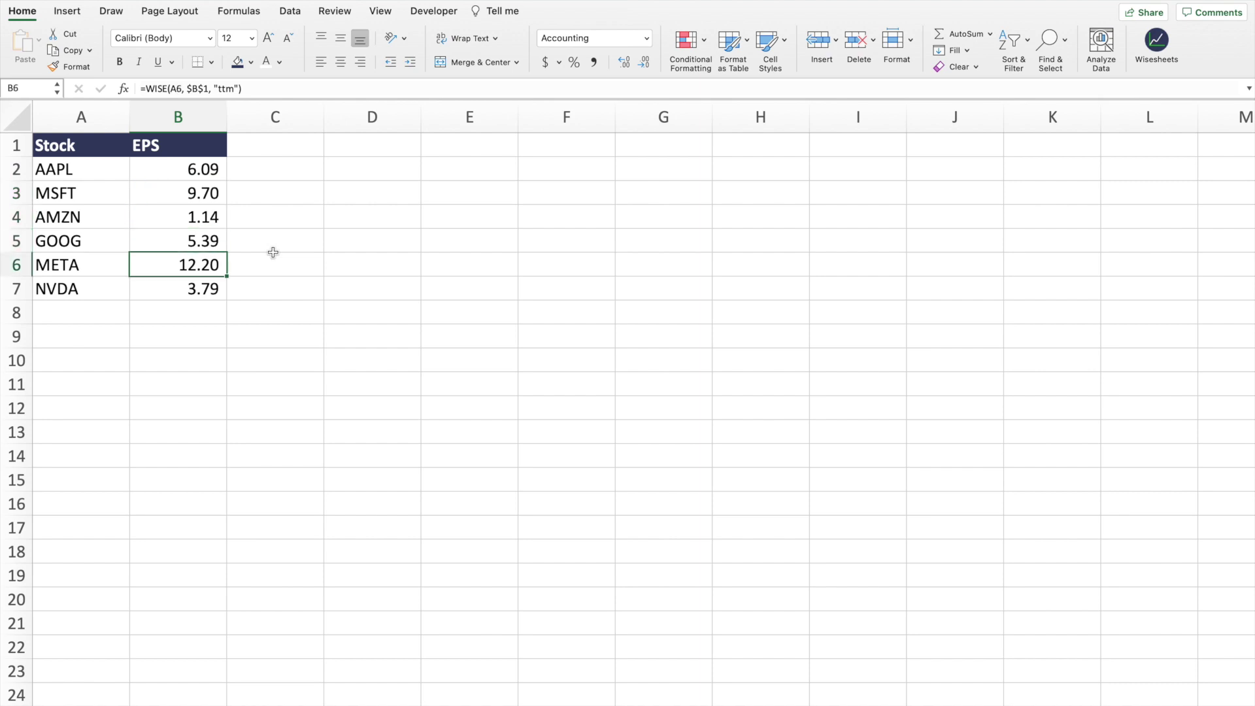
key("Down")
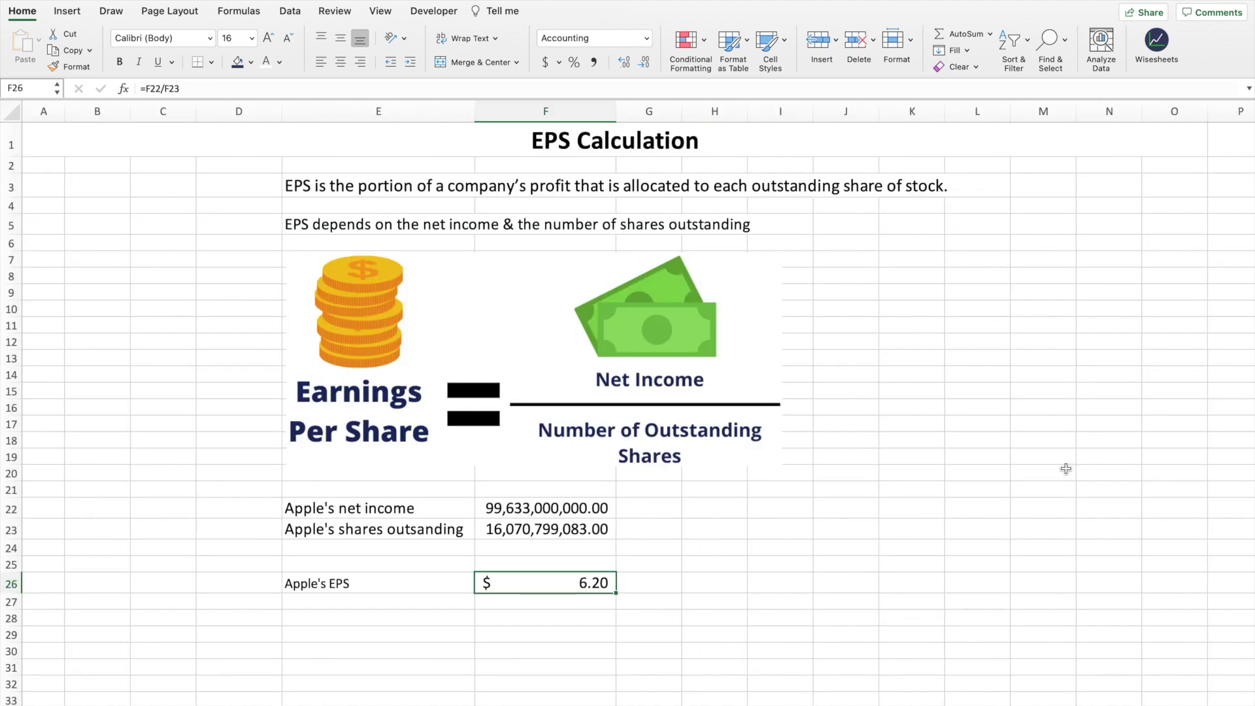